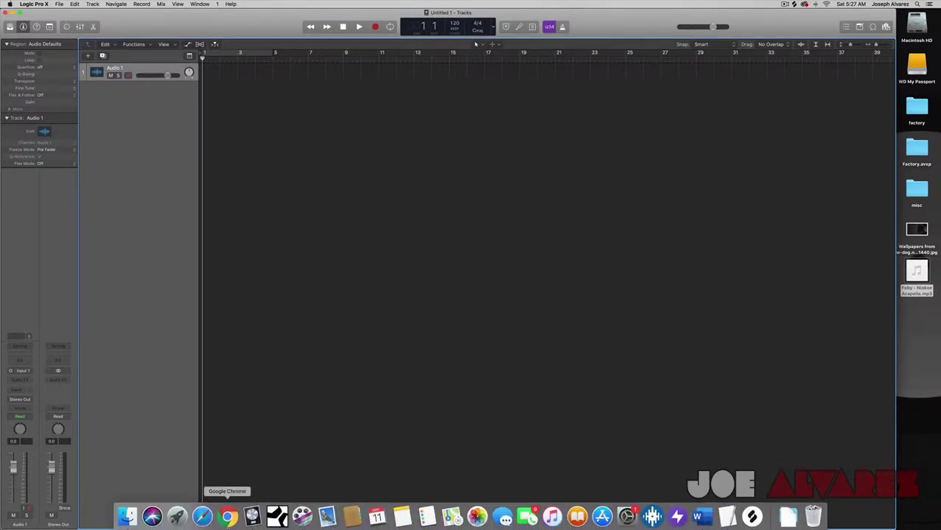
# Rerun the song search in Chrome and open Tunebat's page for Attention (E♭ Minor, 100 BPM)
pyautogui.click(227, 515)
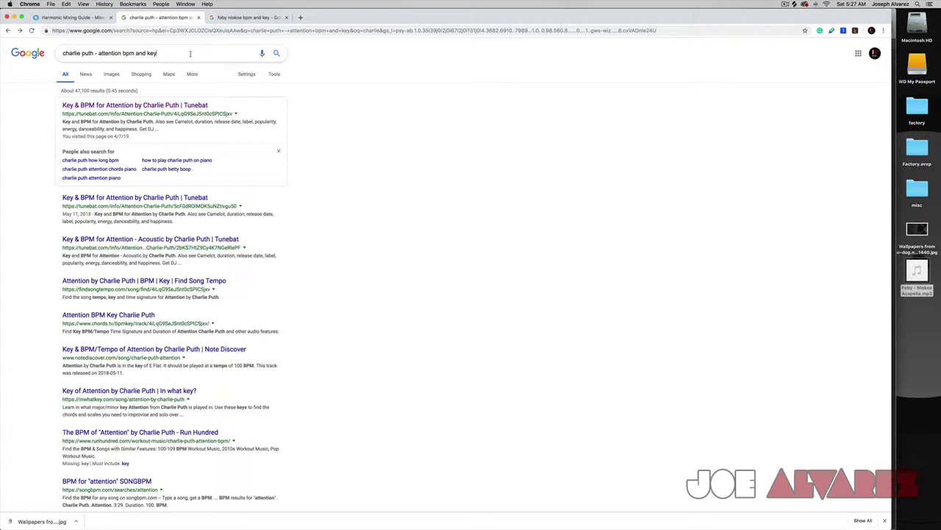
pyautogui.press('Return')
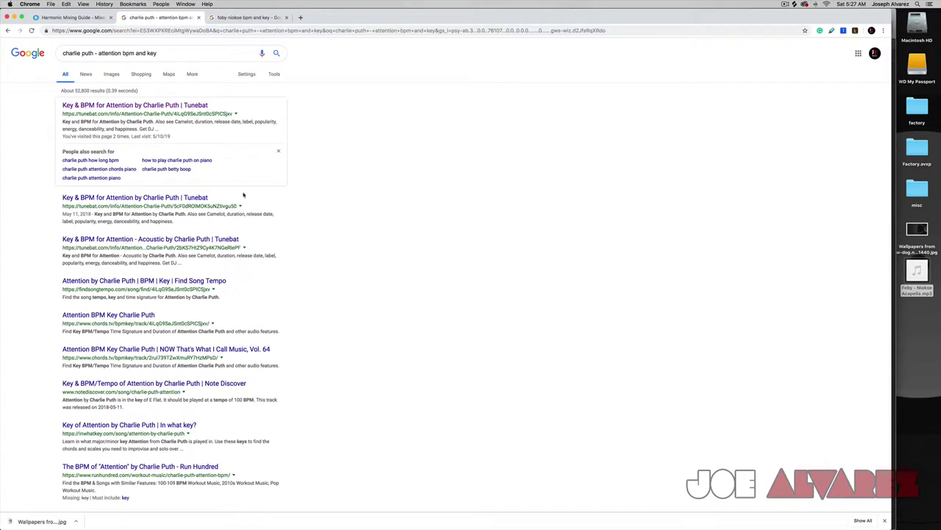
pyautogui.click(191, 196)
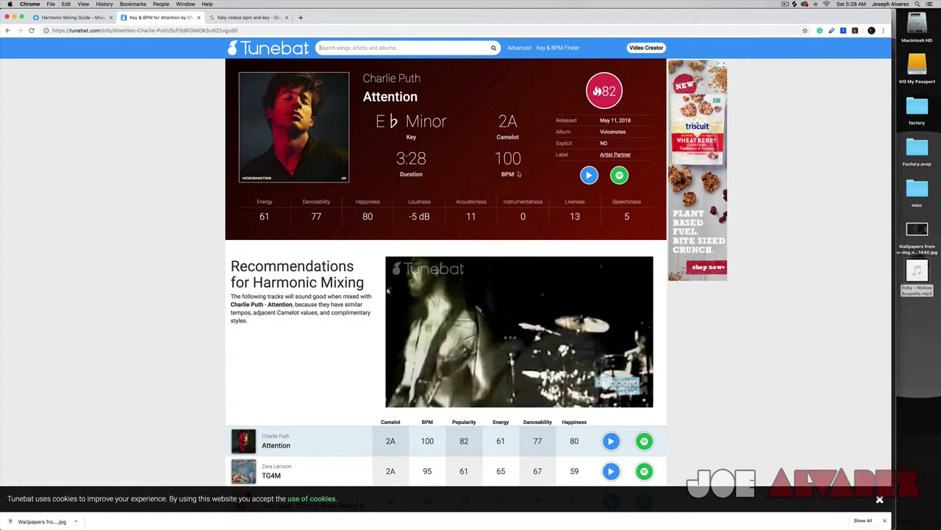
# Confirm Attention's 100 BPM on Tunebat, then switch back to the empty Logic Pro X project
pyautogui.moveTo(520, 177); pyautogui.dragTo(492, 162)
pyautogui.click(492, 164)
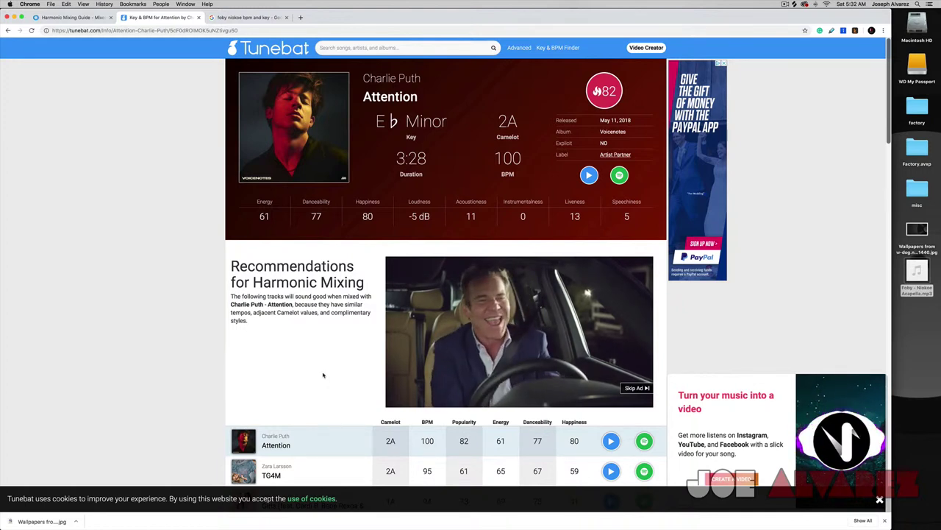
pyautogui.press('super+Tab')
pyautogui.press('super+Tab')
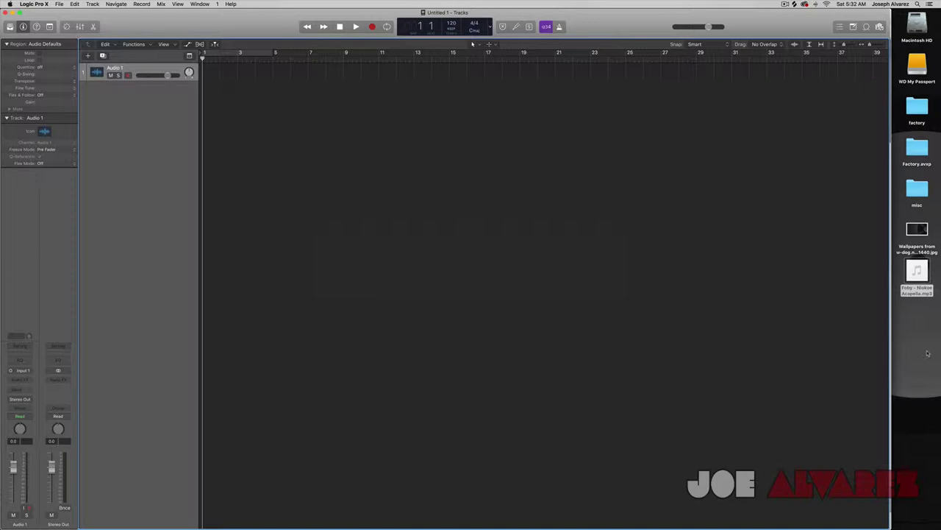
# Import the Foby - Nlokoe Acapella mp3 from the desktop onto the track and zoom out
pyautogui.moveTo(919, 266); pyautogui.dragTo(208, 78)
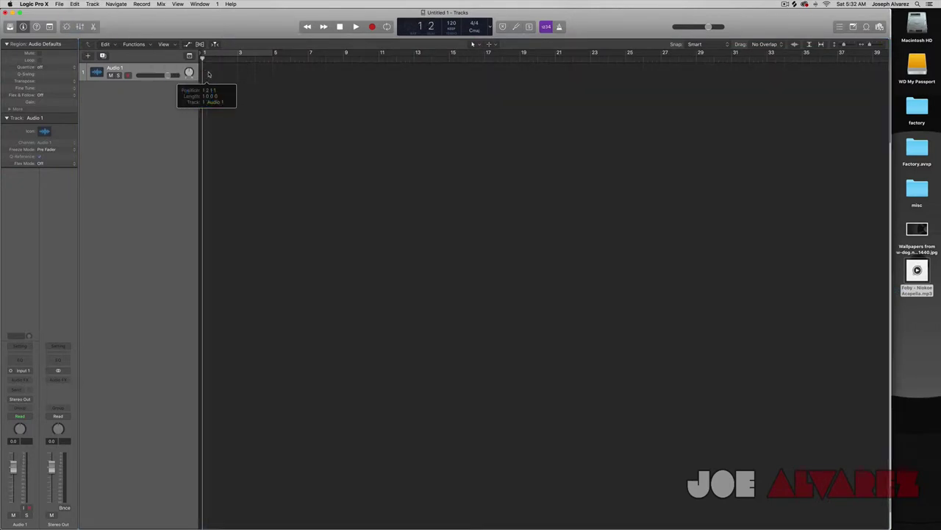
pyautogui.click(488, 156)
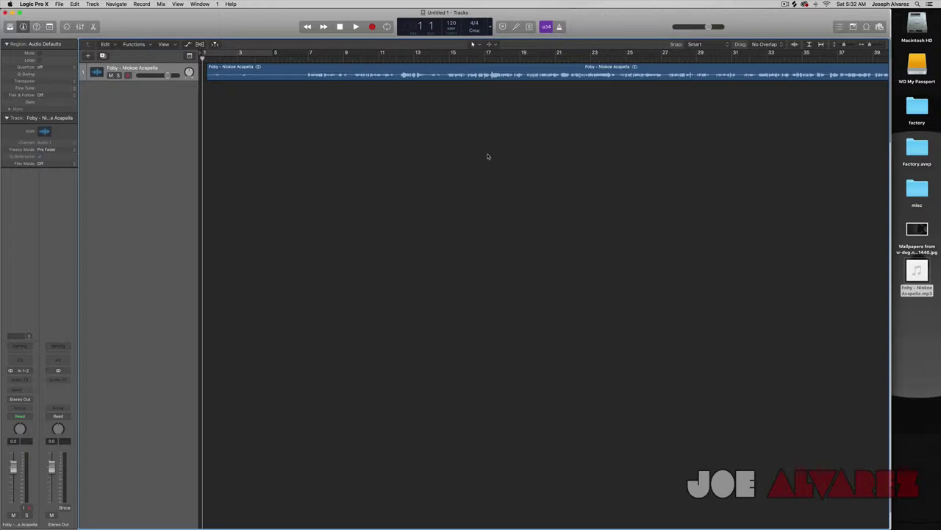
pyautogui.press('super+Left')
pyautogui.press('super+Left')
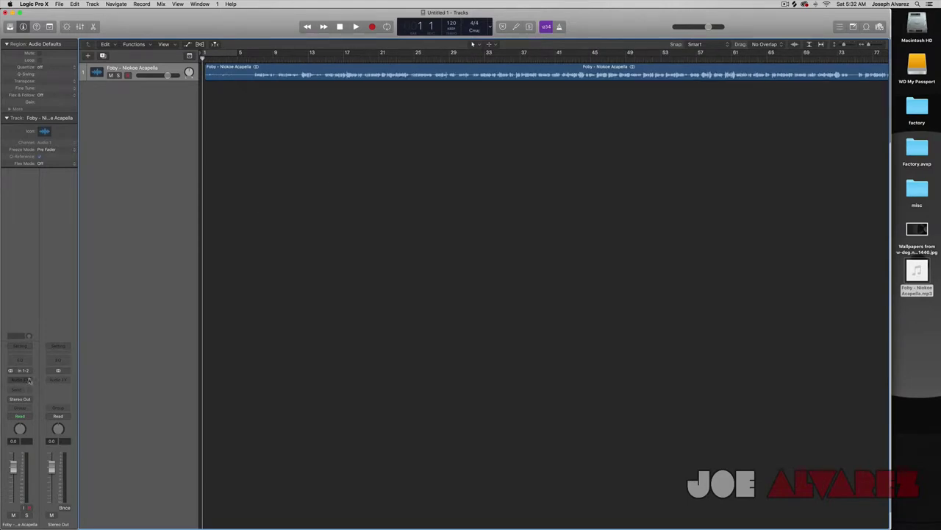
# Insert a stereo Metering > BPM Counter on the acapella track and place the playhead near bar 7
pyautogui.click(28, 380)
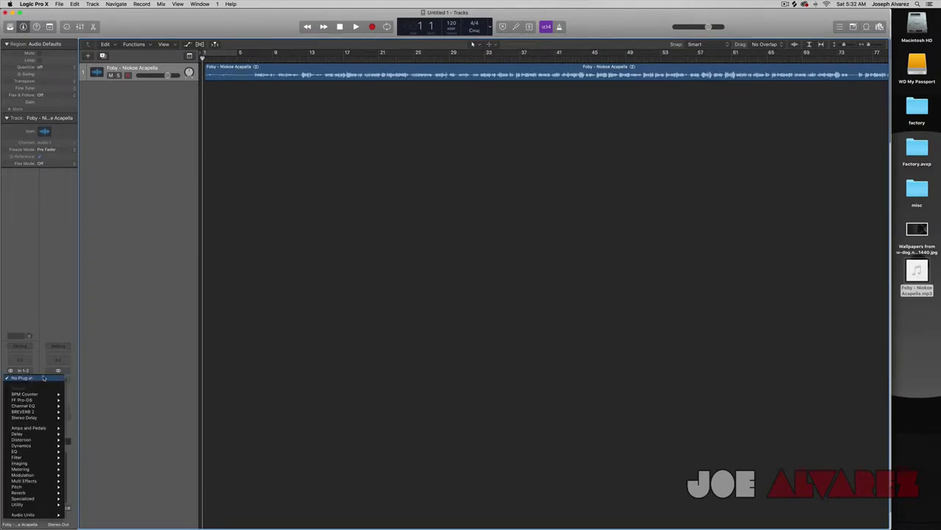
pyautogui.moveTo(52, 505)
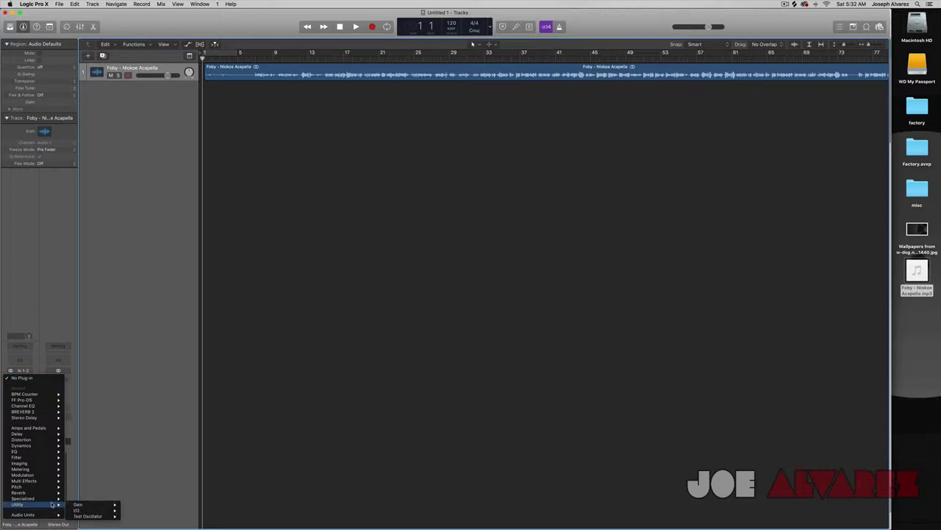
pyautogui.moveTo(50, 472)
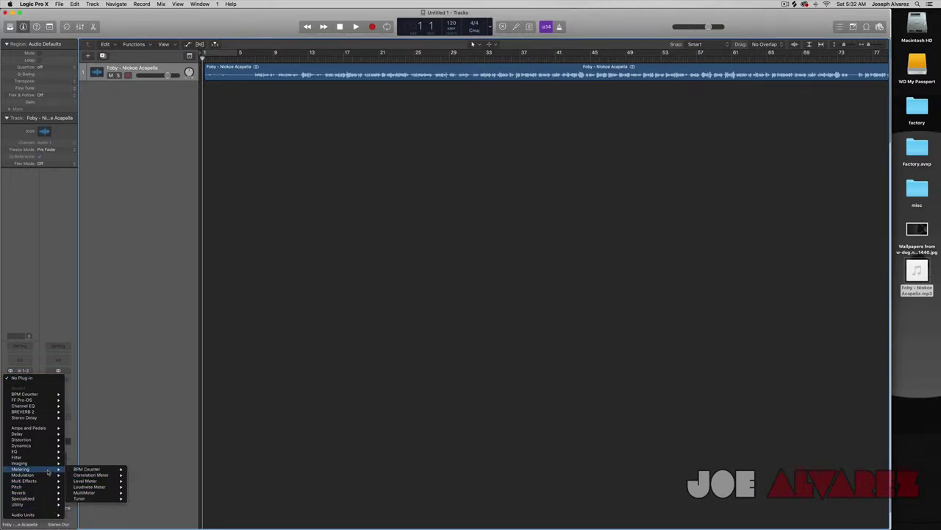
pyautogui.moveTo(89, 471)
pyautogui.click(141, 468)
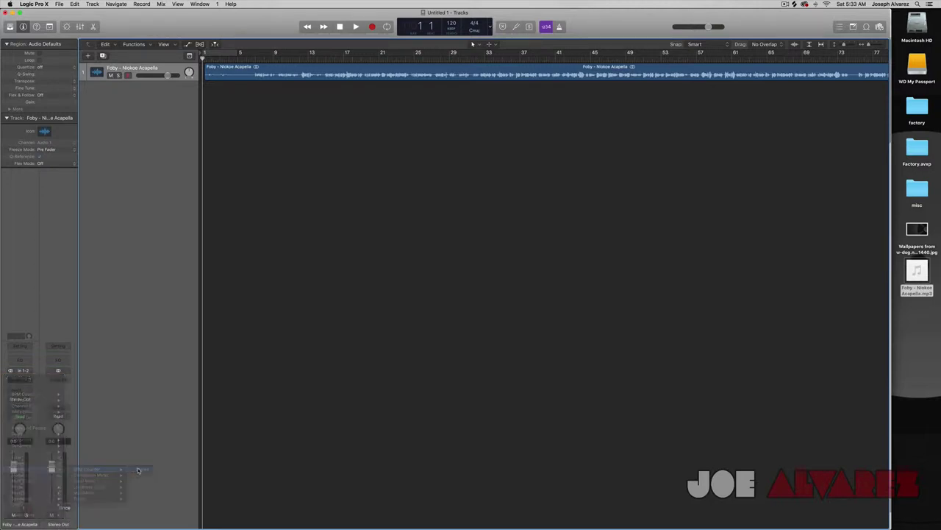
pyautogui.click(255, 58)
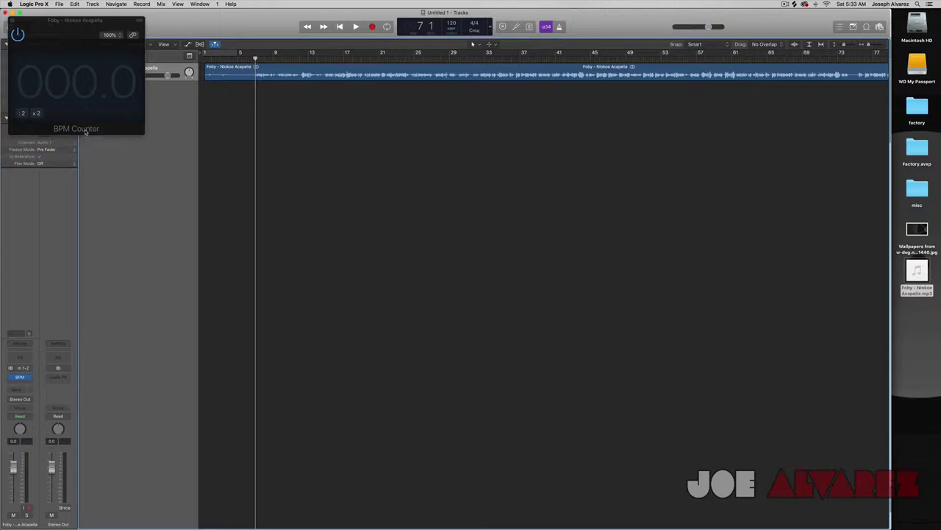
# Play the acapella to about bar 28 for the BPM Counter, which still reads 000.0
pyautogui.press('space')
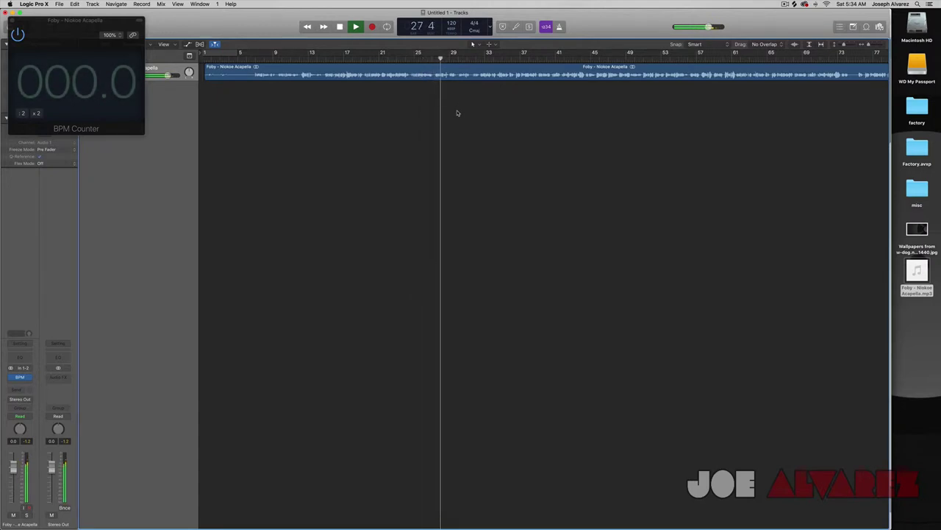
pyautogui.press('space')
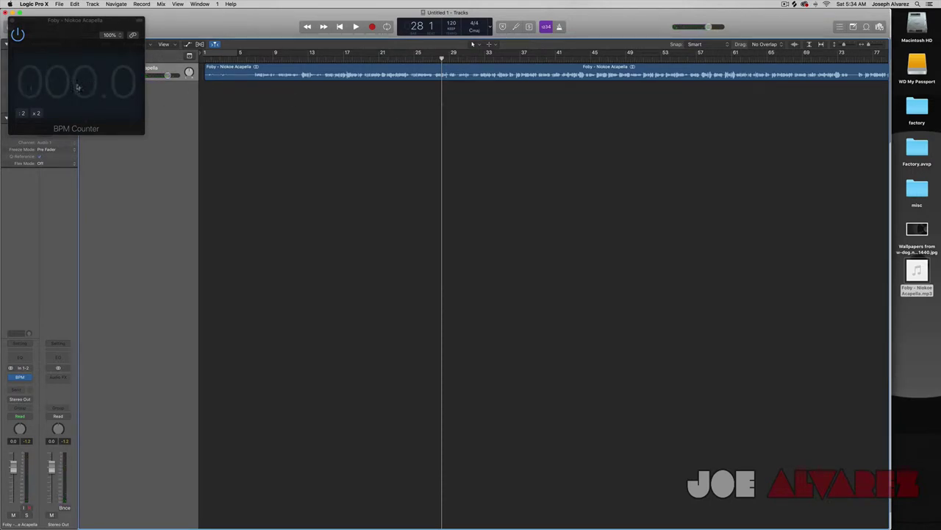
pyautogui.click(74, 23)
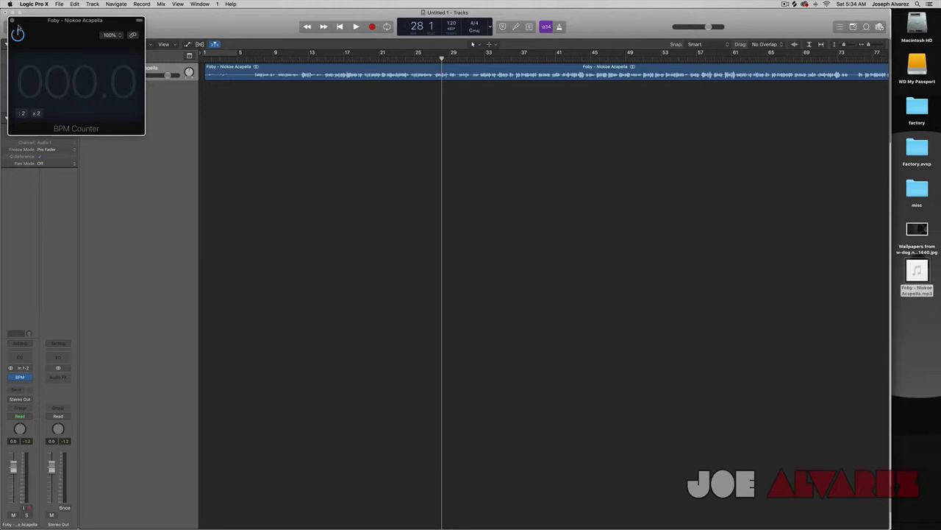
# With the BPM Counter closed and metronome on, audition from bar 5 while lowering tempo to 91
pyautogui.click(12, 20)
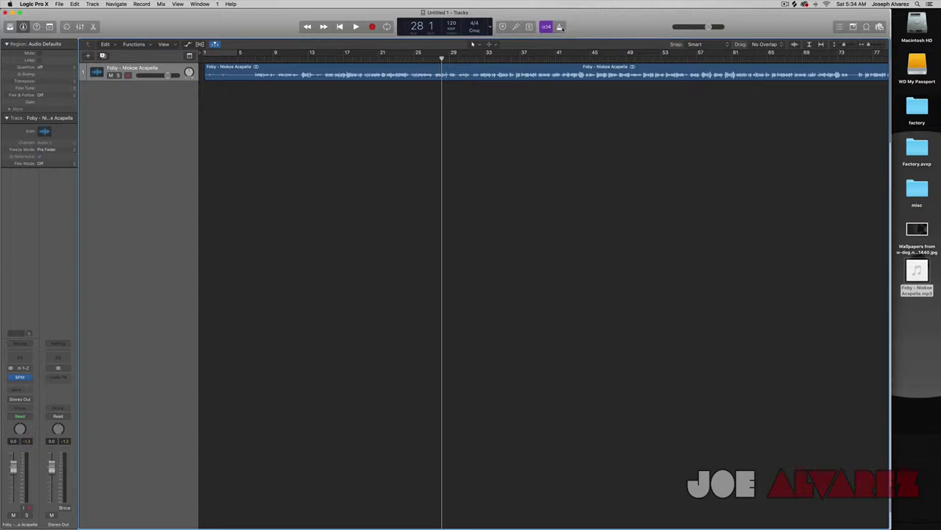
pyautogui.click(561, 27)
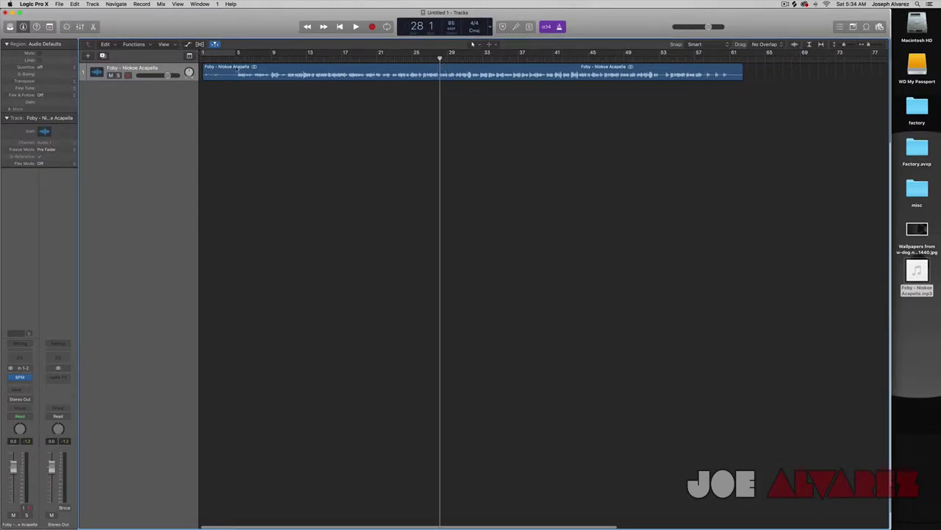
pyautogui.click(236, 57)
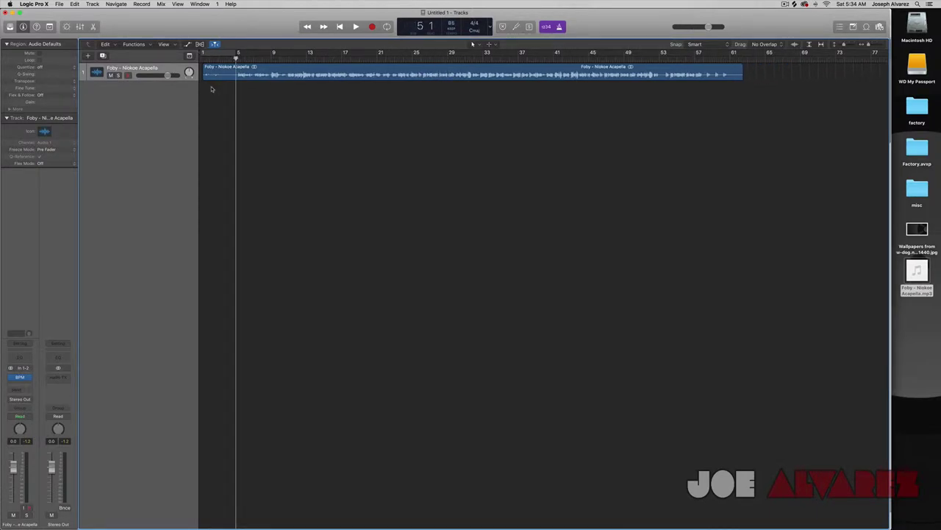
pyautogui.press('Return')
pyautogui.press('space')
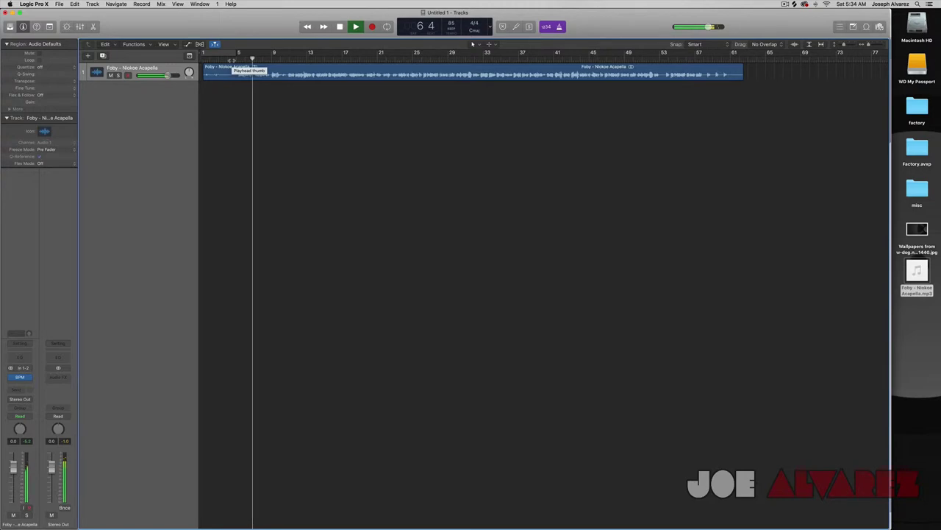
pyautogui.press('space')
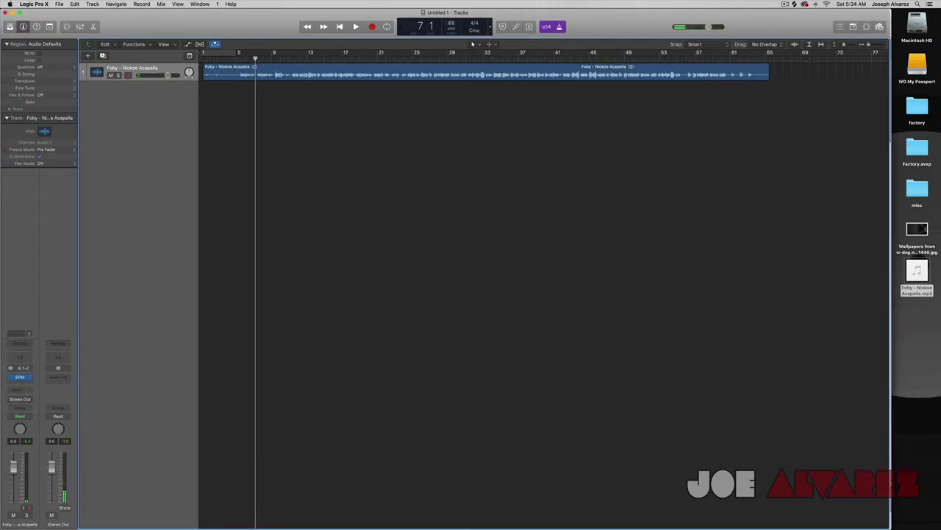
pyautogui.press('space')
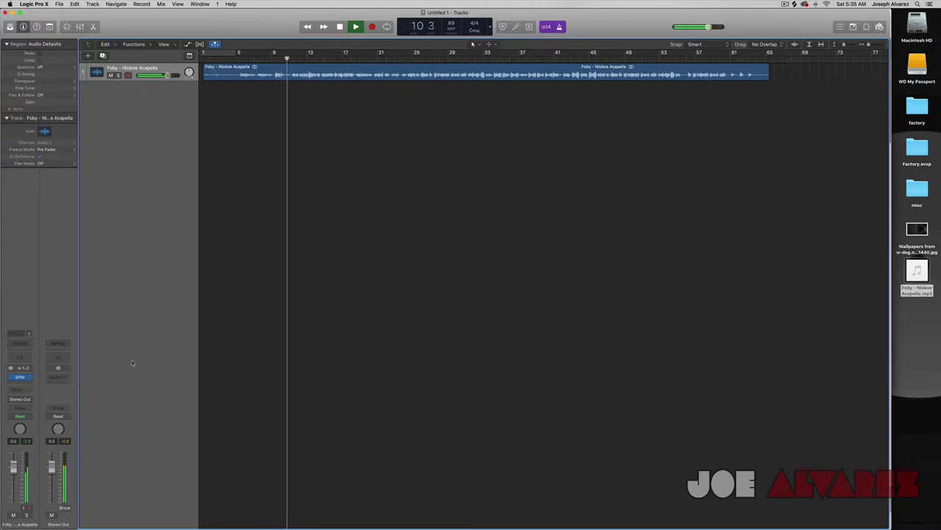
pyautogui.press('space')
pyautogui.press('space')
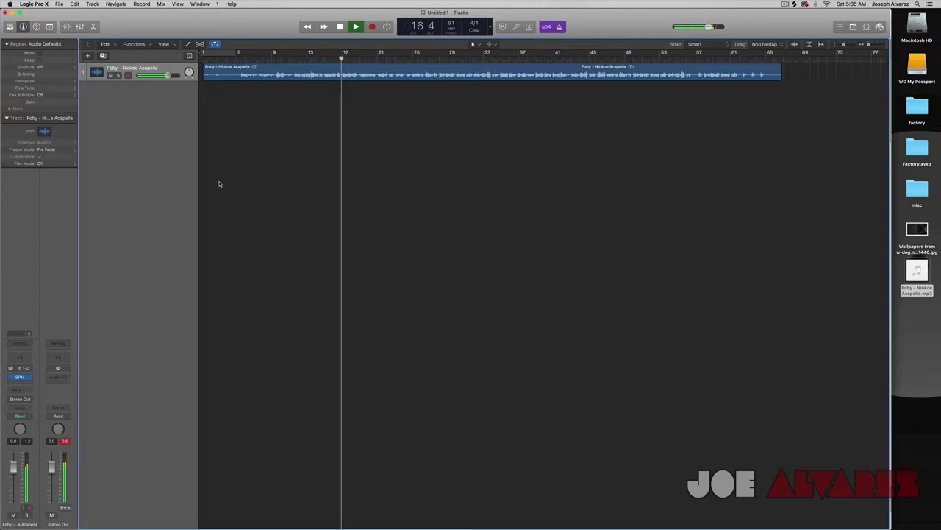
pyautogui.press('space')
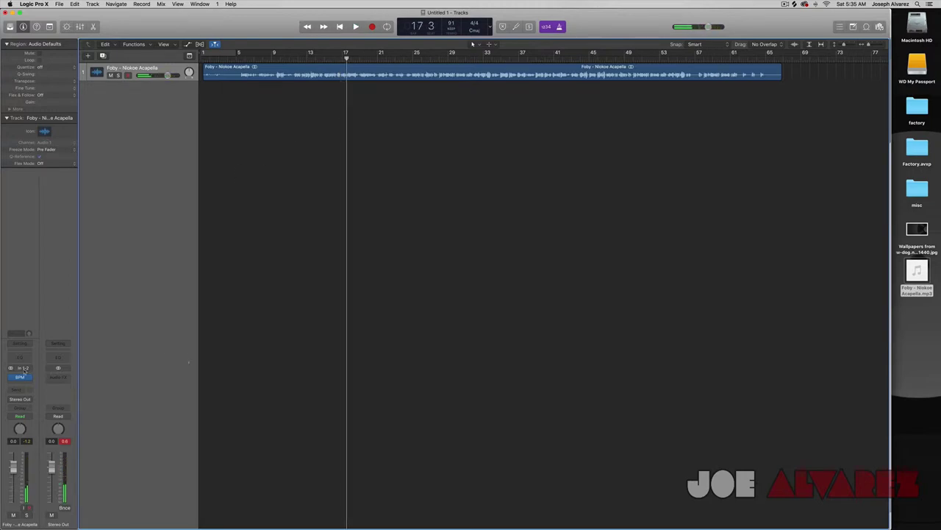
# Set the acapella channel's BPM Counter insert slot to No Plug-in
pyautogui.click(21, 378)
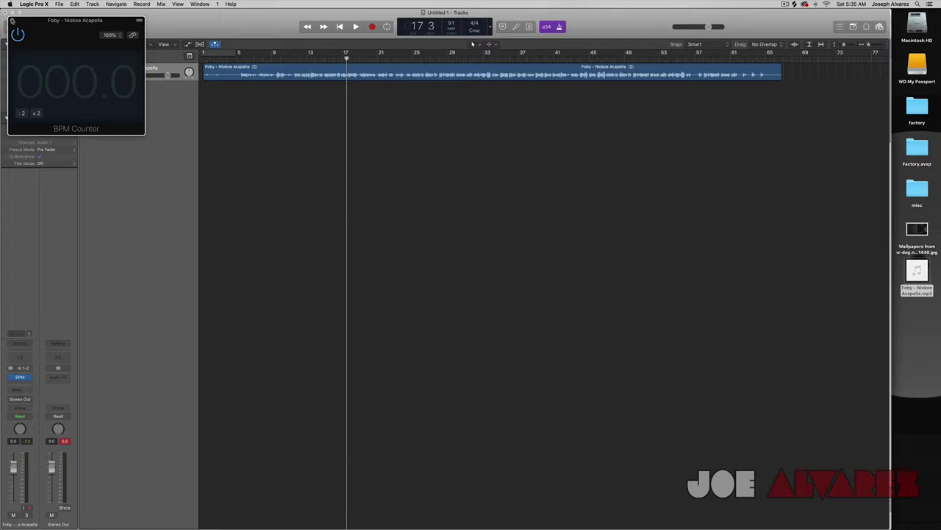
pyautogui.click(12, 21)
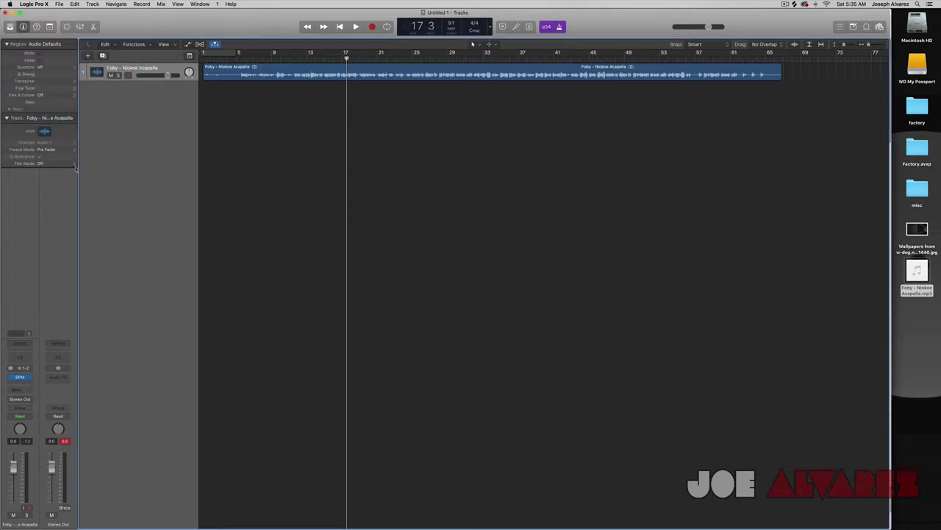
pyautogui.click(28, 377)
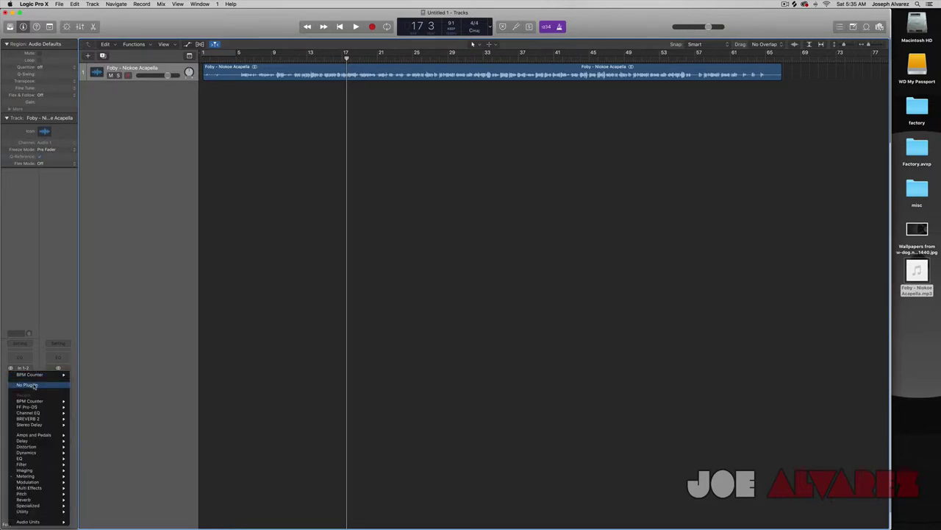
pyautogui.click(33, 386)
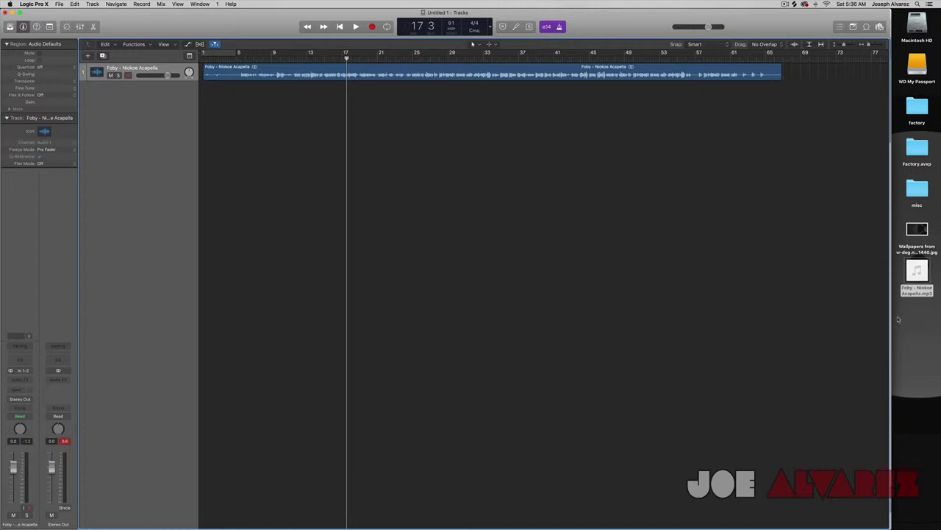
# In Smart Tempo Project Settings, set both Flex & Follow defaults to On + Align Bars
pyautogui.click(451, 34)
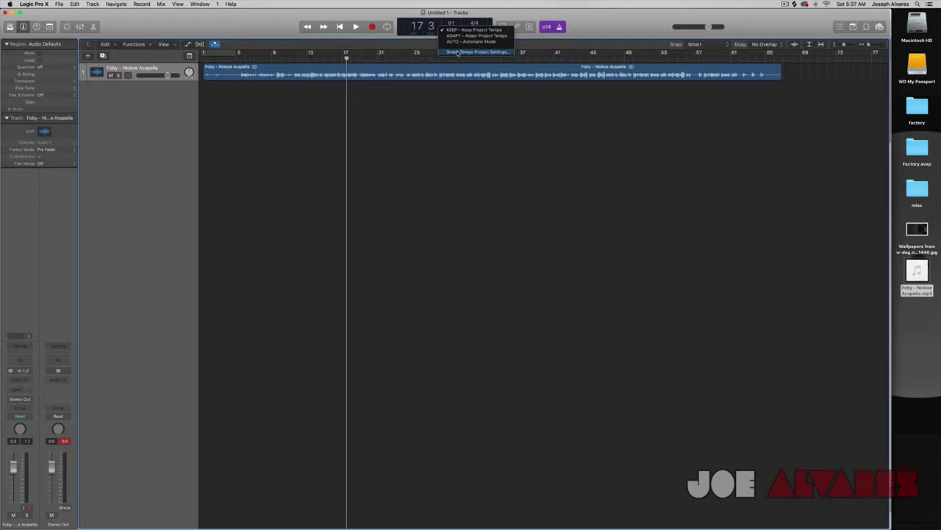
pyautogui.click(458, 52)
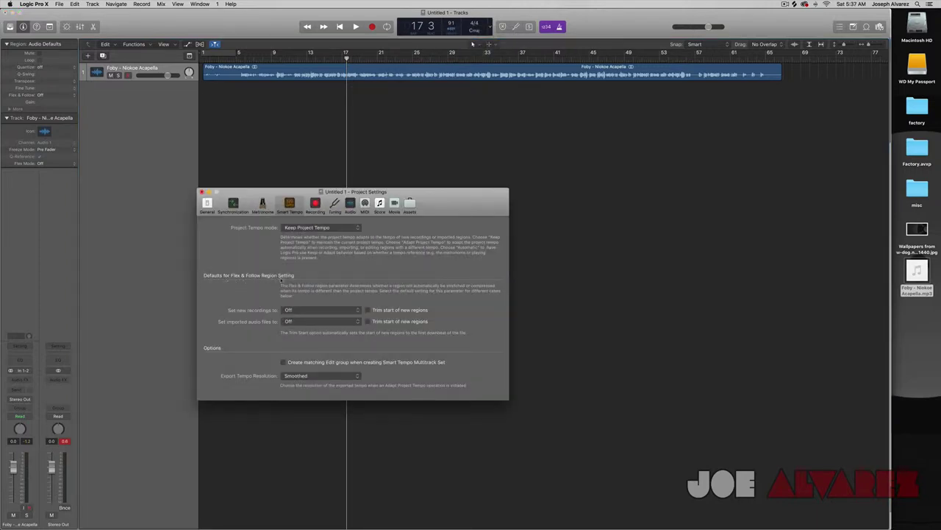
pyautogui.click(327, 309)
pyautogui.click(305, 322)
pyautogui.click(306, 321)
pyautogui.click(304, 336)
pyautogui.click(201, 191)
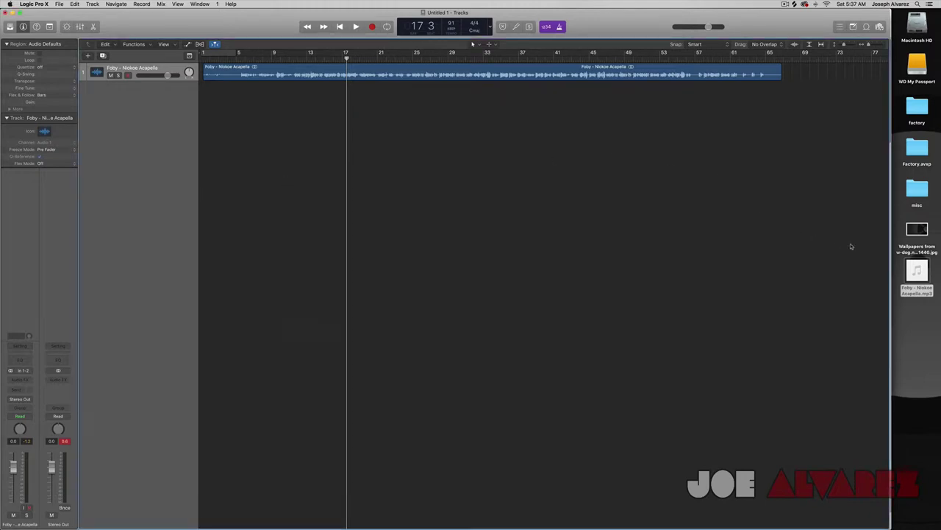
# Re-import the acapella mp3 as a new track and delete the original region and its track
pyautogui.moveTo(920, 270); pyautogui.dragTo(207, 98)
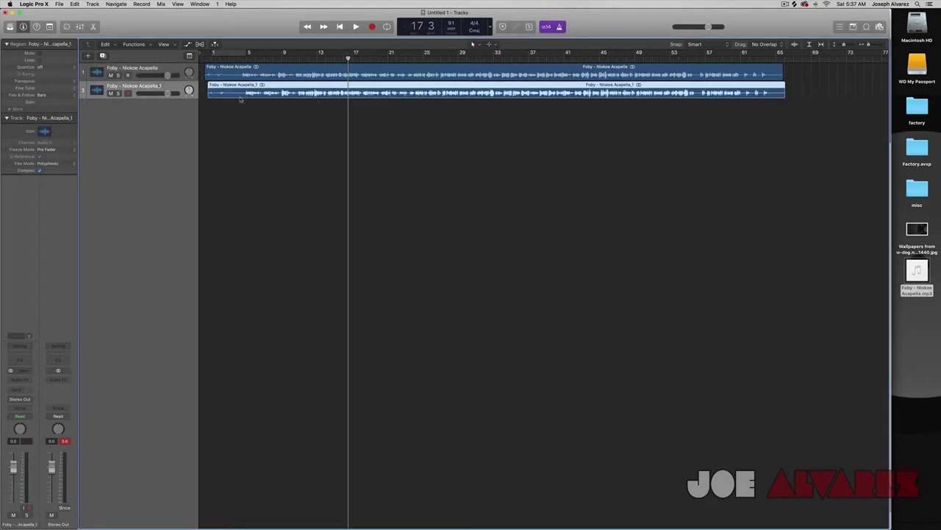
pyautogui.click(122, 69)
pyautogui.press('Delete')
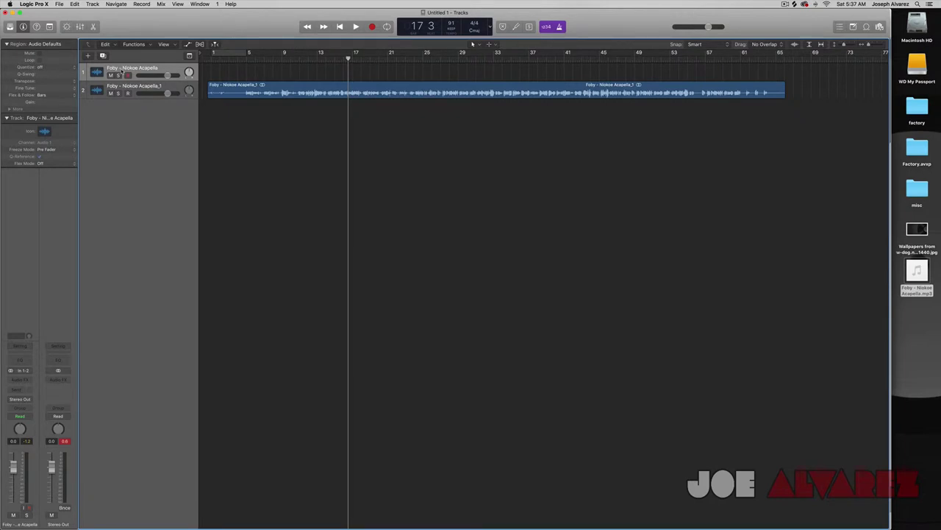
pyautogui.press('Delete')
# Replay the new acapella from the start, zoomed in, then set the project tempo to 91
pyautogui.press('Return')
pyautogui.press('super+Right')
pyautogui.press('super+Right')
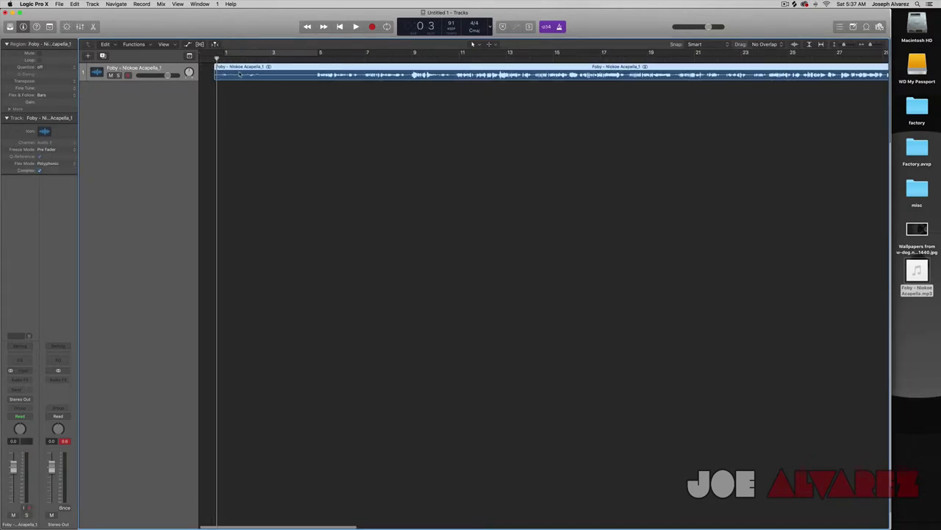
pyautogui.press(';')
pyautogui.press('space')
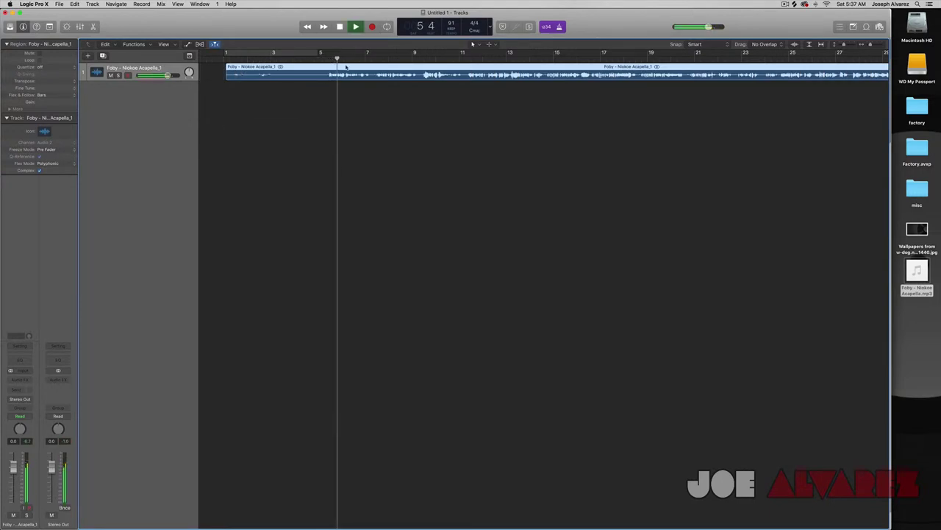
pyautogui.press('space')
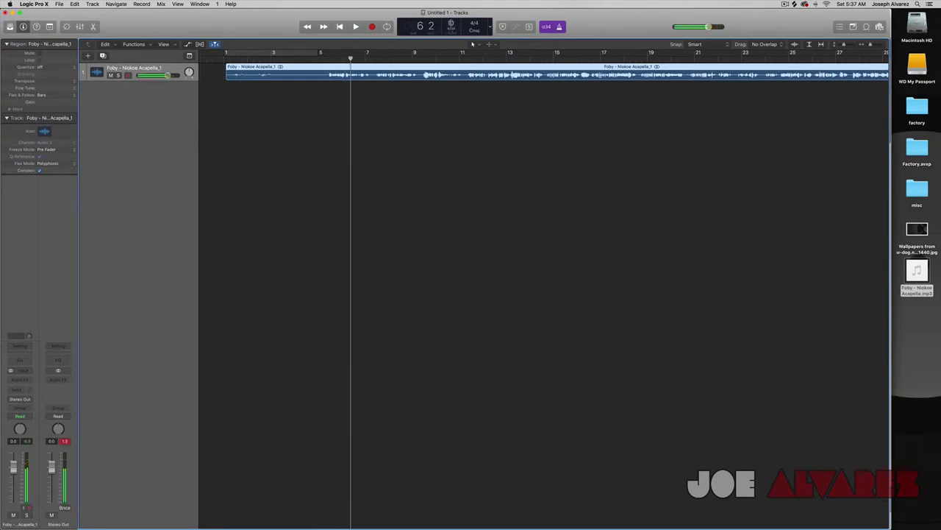
pyautogui.moveTo(452, 27); pyautogui.dragTo(452, 43)
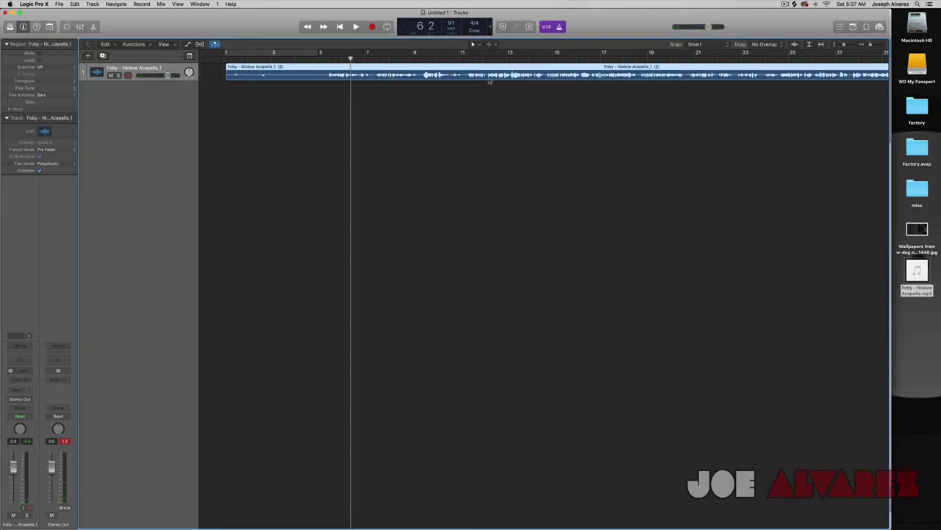
# Audition the acapella from bar 5, leaving the Smart Tempo mode unchanged
pyautogui.click(452, 35)
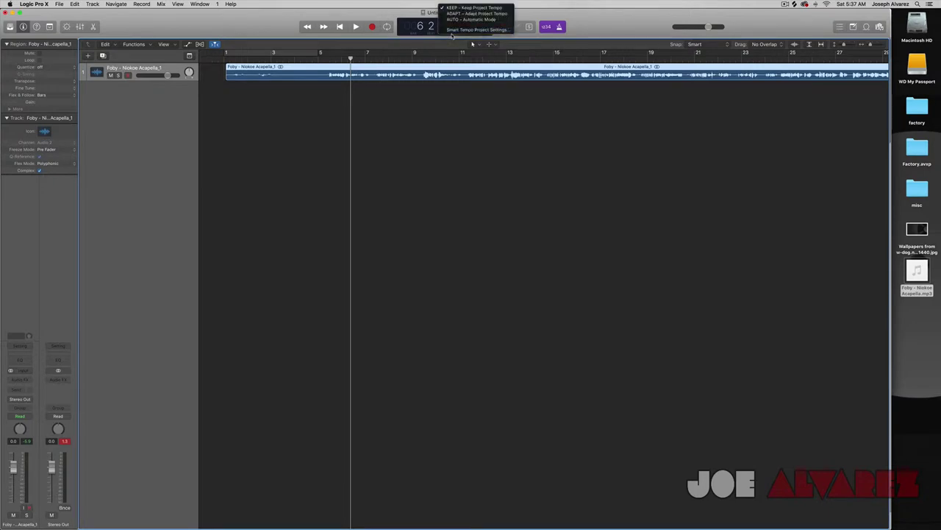
pyautogui.click(443, 124)
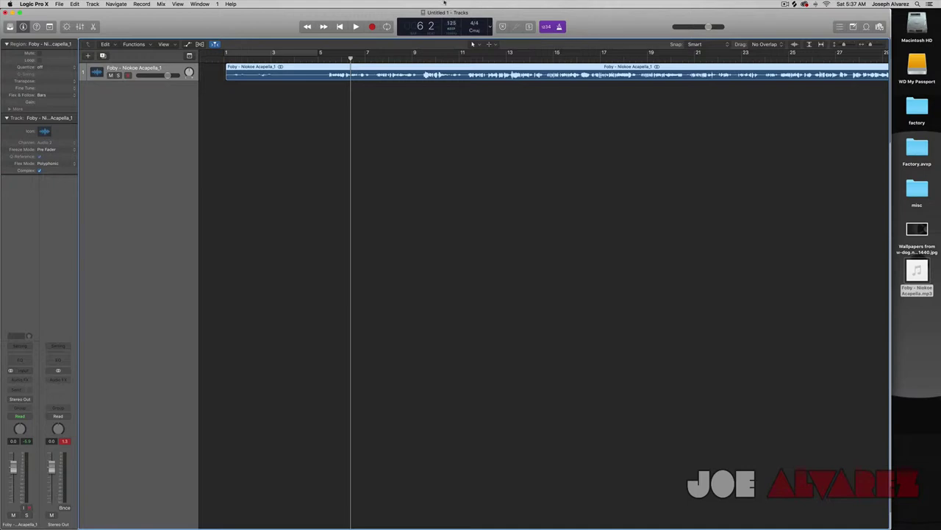
pyautogui.press('space')
pyautogui.click(325, 56)
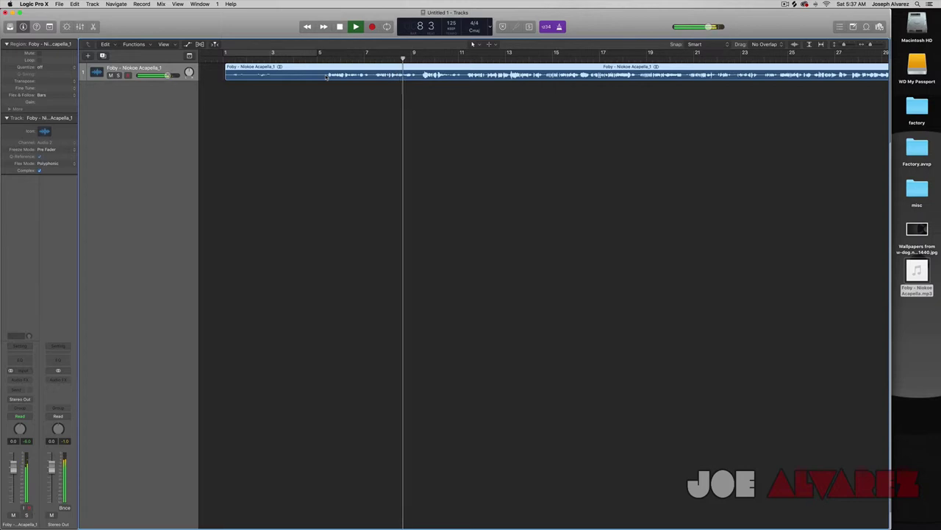
pyautogui.press('space')
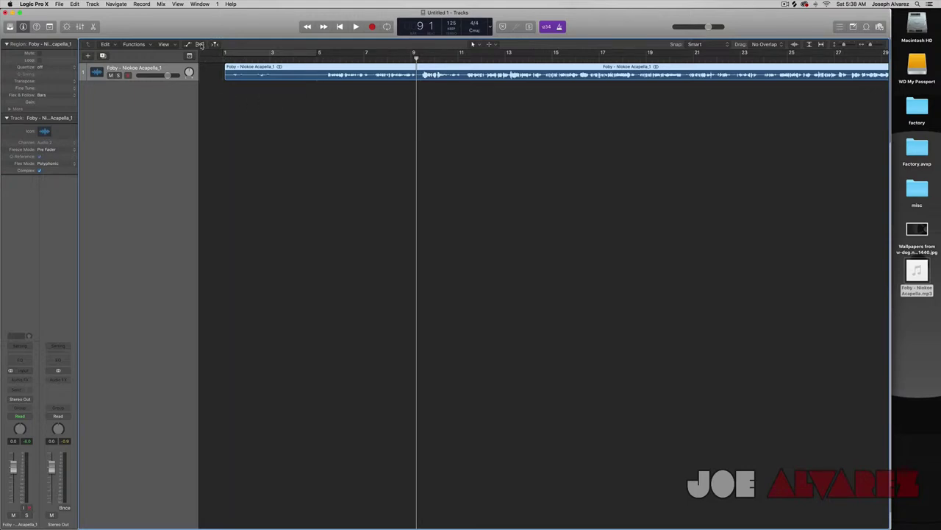
# Turn on flex view to reveal the acapella track's Polyphonic flex mode
pyautogui.click(199, 44)
pyautogui.click(446, 35)
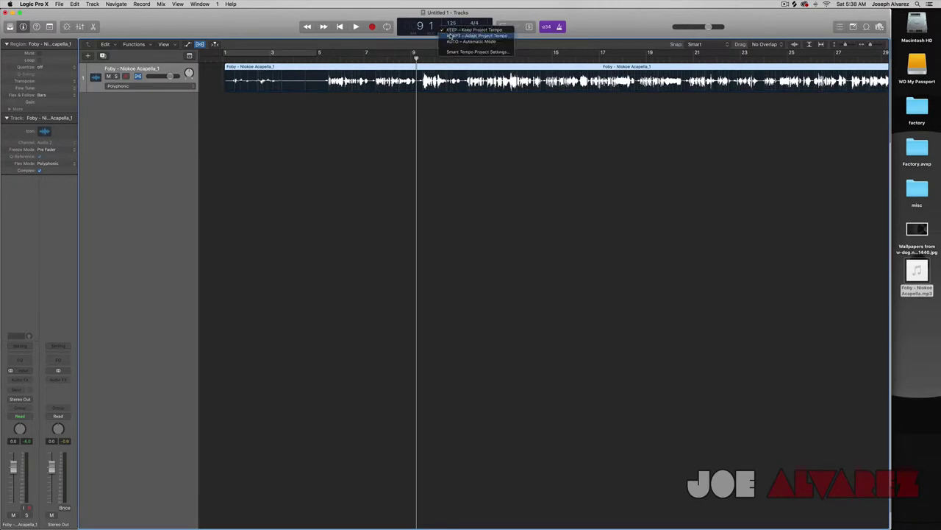
pyautogui.click(138, 88)
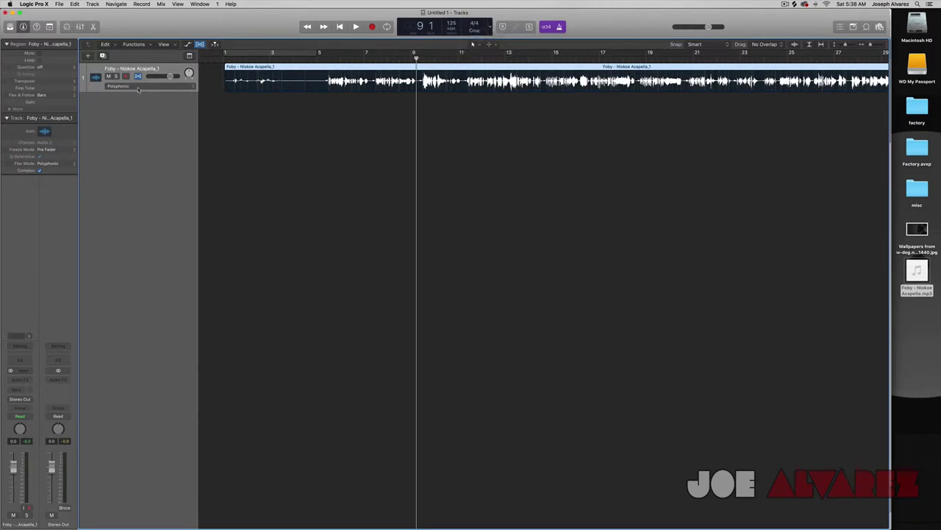
# Keep the acapella track's flex mode on Polyphonic and open the Smart Tempo project settings
pyautogui.click(200, 45)
pyautogui.click(152, 85)
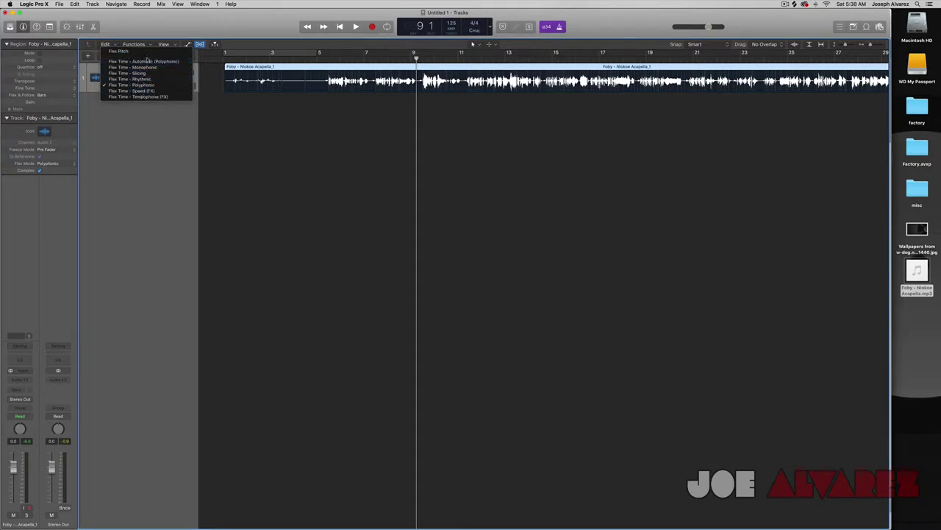
pyautogui.click(350, 135)
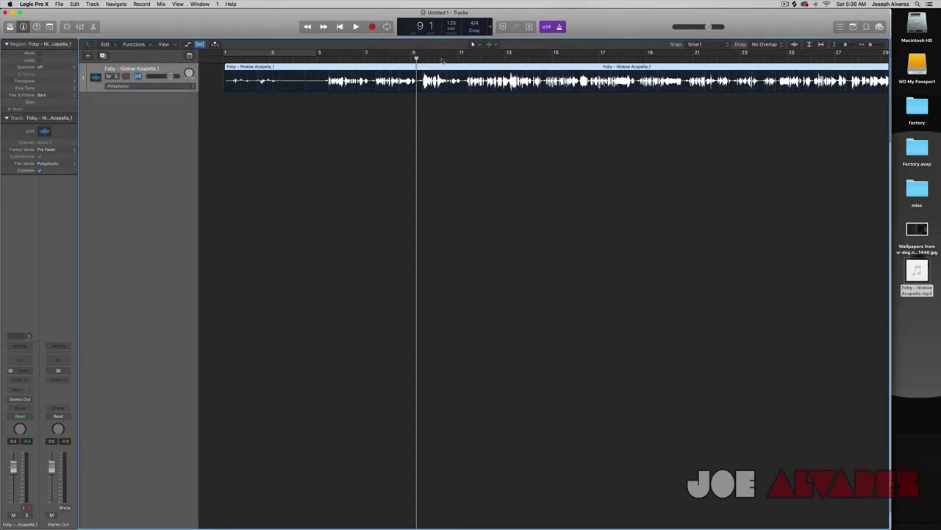
pyautogui.click(451, 35)
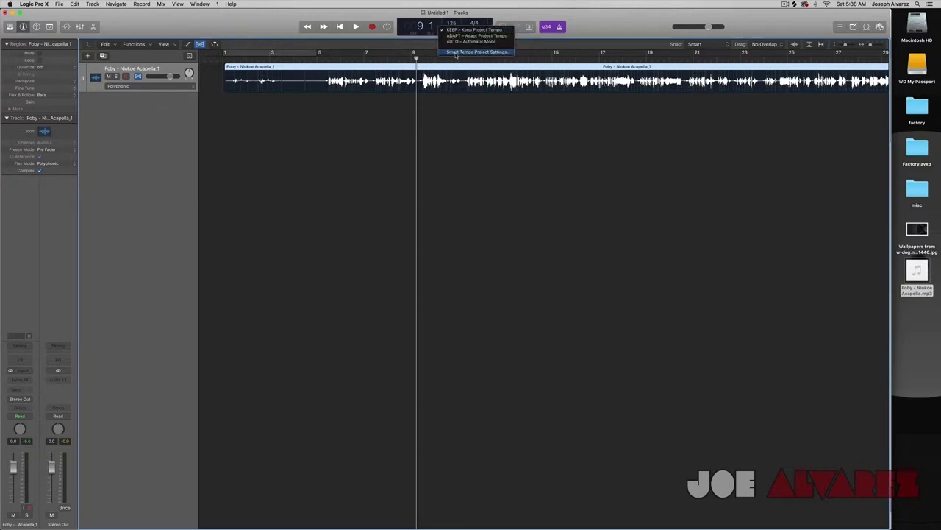
pyautogui.click(457, 52)
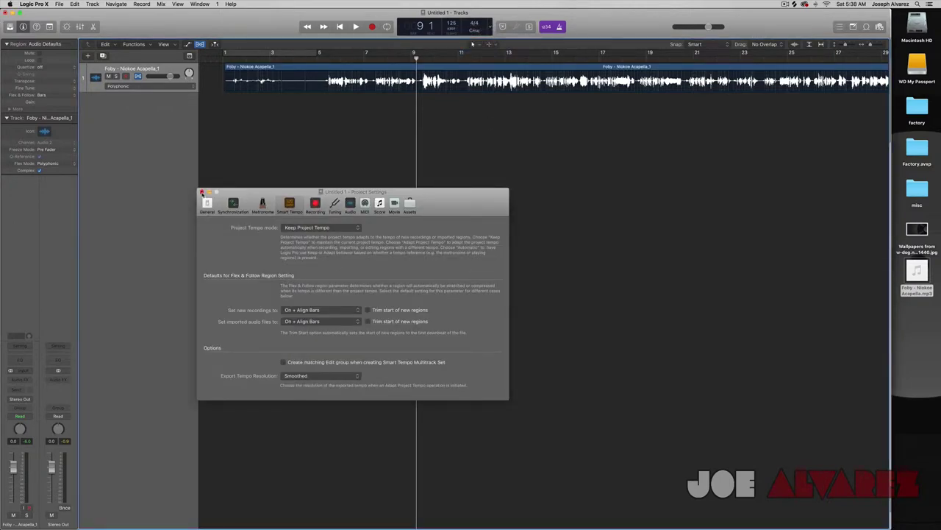
# Close the Smart Tempo Project Settings window to return to the tracks area
pyautogui.click(202, 191)
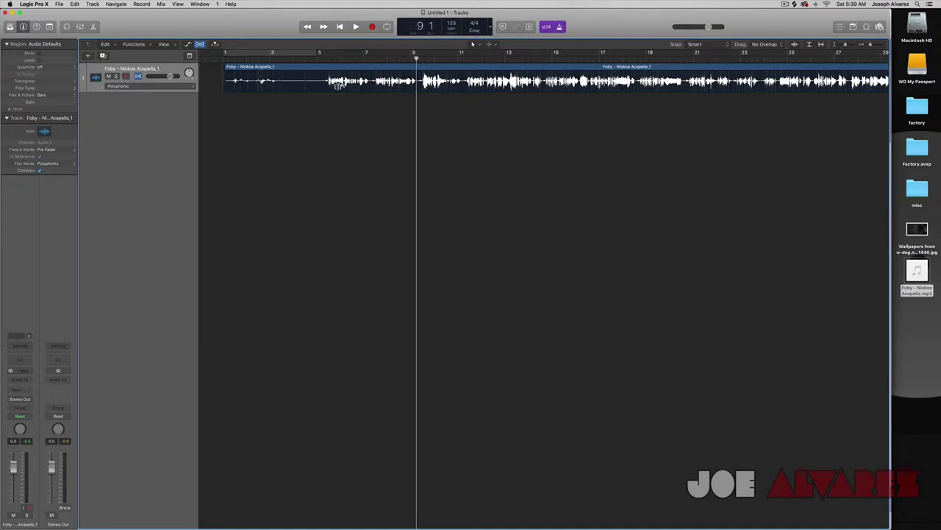
# Scroll across the acapella region, select it to check it, then deselect it
pyautogui.hscroll(5, 545, 86)
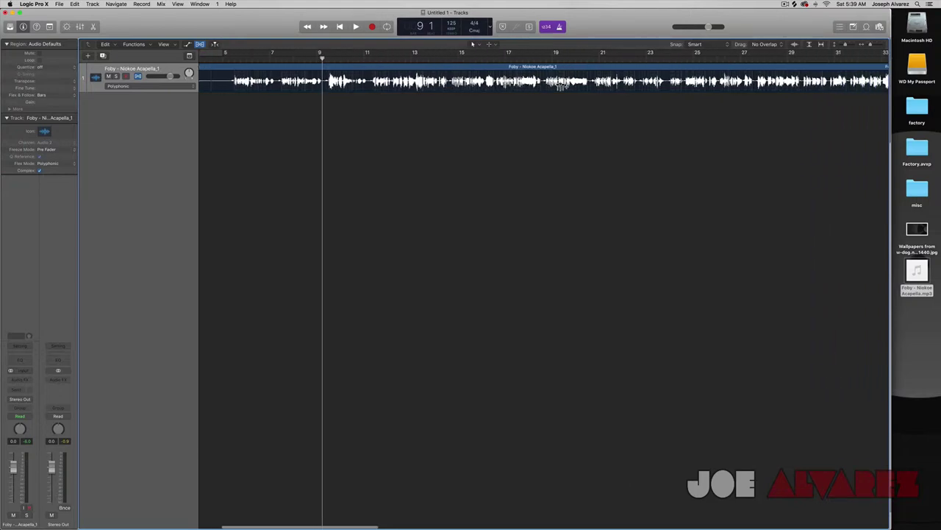
pyautogui.hscroll(3, 560, 86)
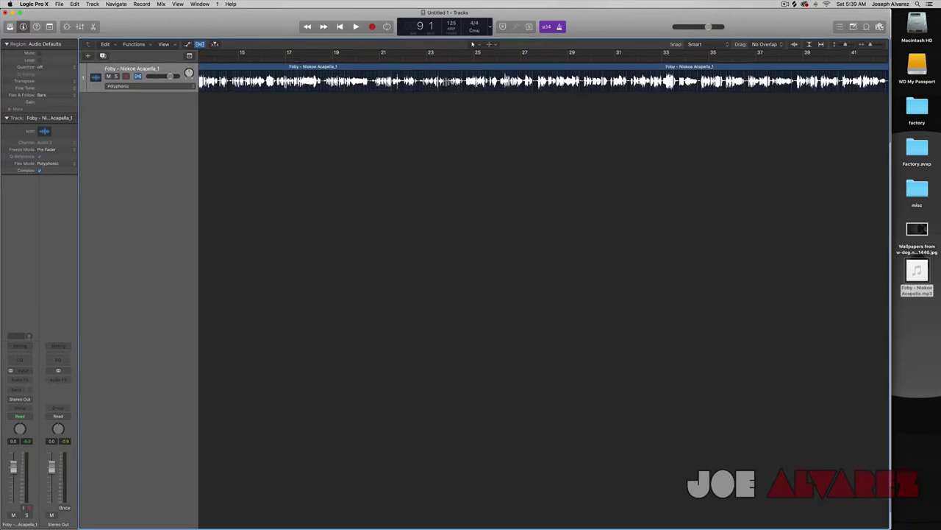
pyautogui.click(439, 77)
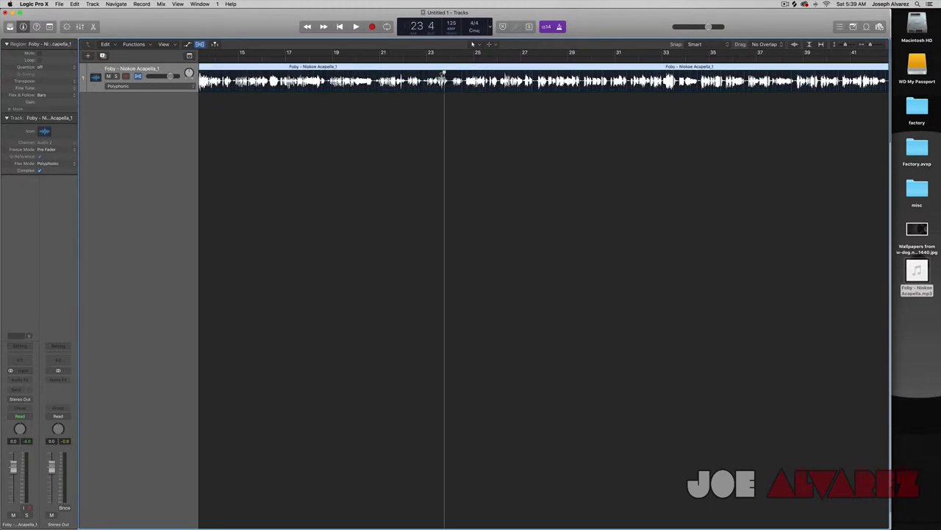
pyautogui.click(445, 145)
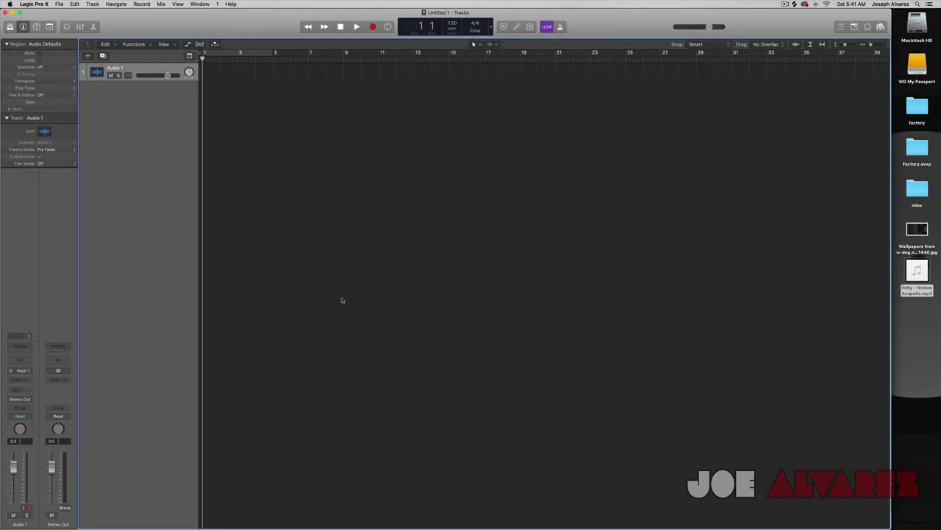
# In Smart Tempo project settings, set new recordings' Flex & Follow back to Off and close
pyautogui.click(454, 32)
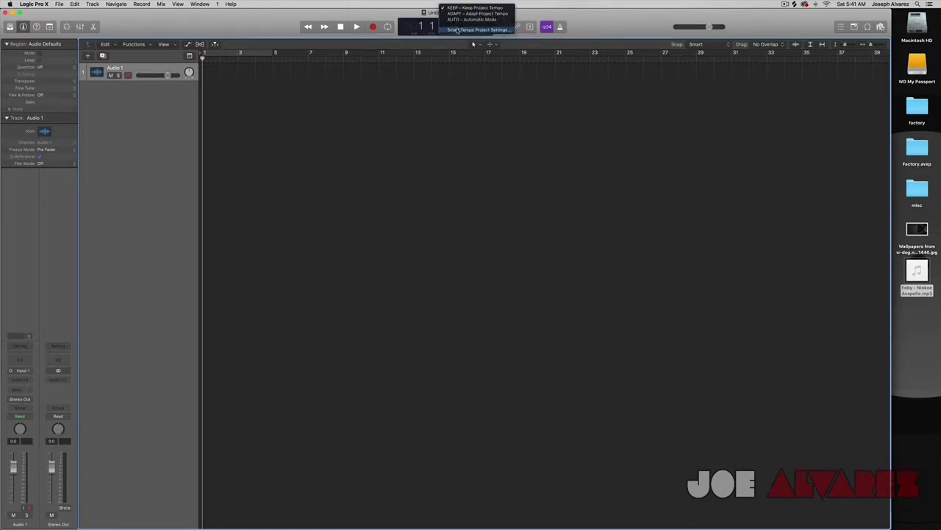
pyautogui.click(456, 30)
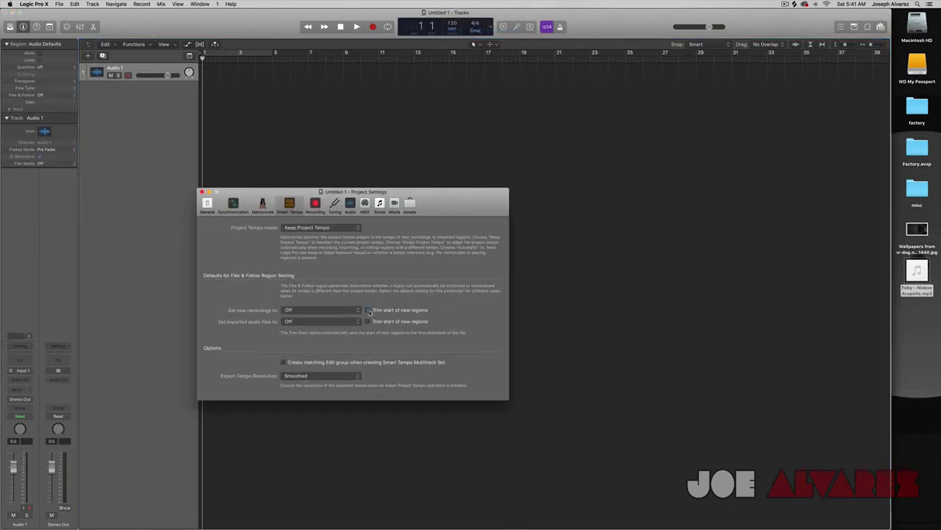
pyautogui.click(357, 310)
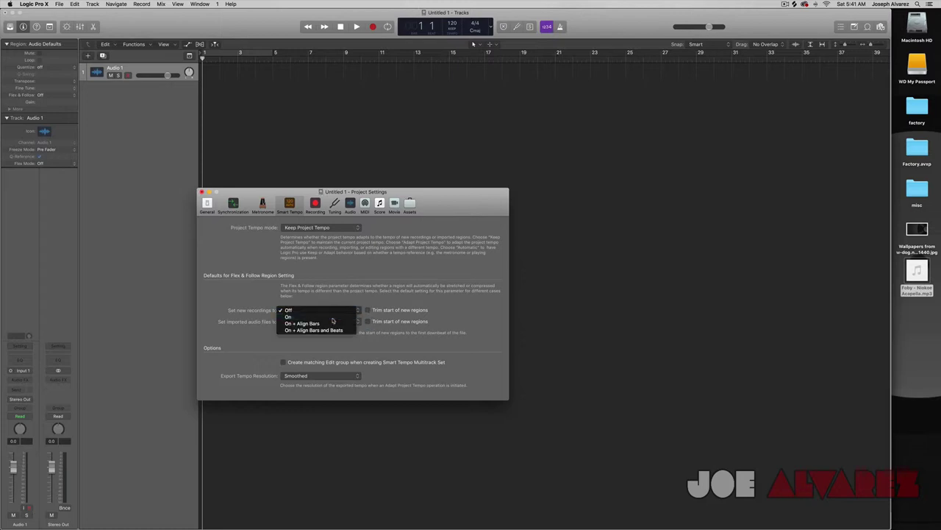
pyautogui.click(294, 317)
pyautogui.click(294, 309)
pyautogui.click(288, 303)
pyautogui.click(201, 192)
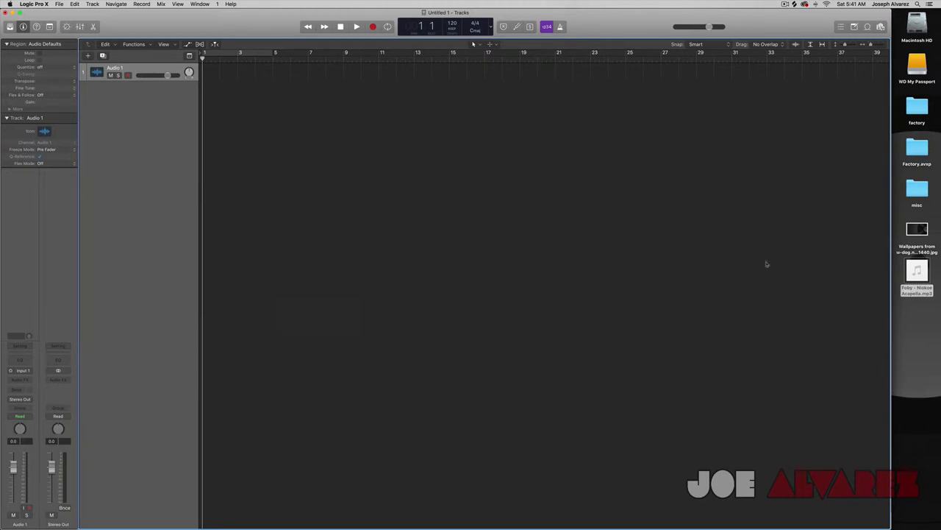
pyautogui.click(917, 272)
# Place the Foby - Niokoe Acapella mp3 on the first track, aligned with bar 1
pyautogui.moveTo(917, 272); pyautogui.dragTo(202, 63)
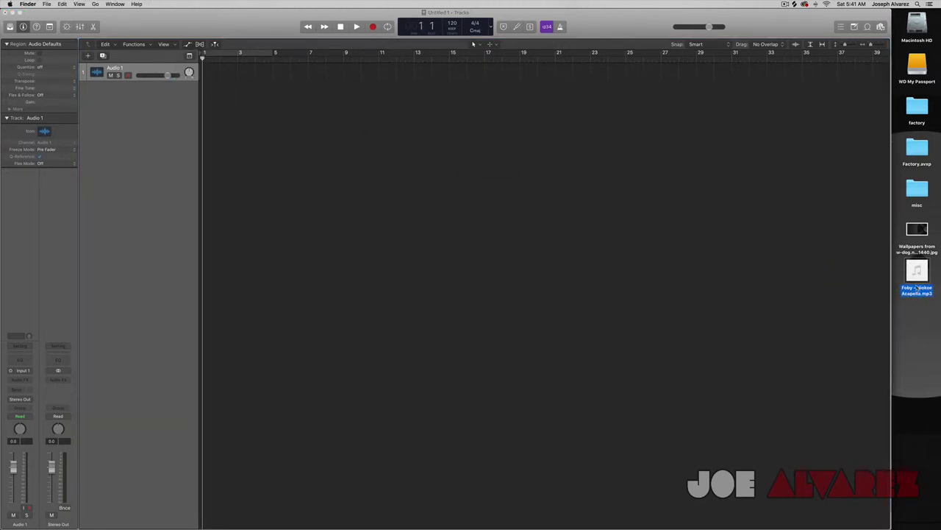
pyautogui.moveTo(917, 272); pyautogui.dragTo(208, 82)
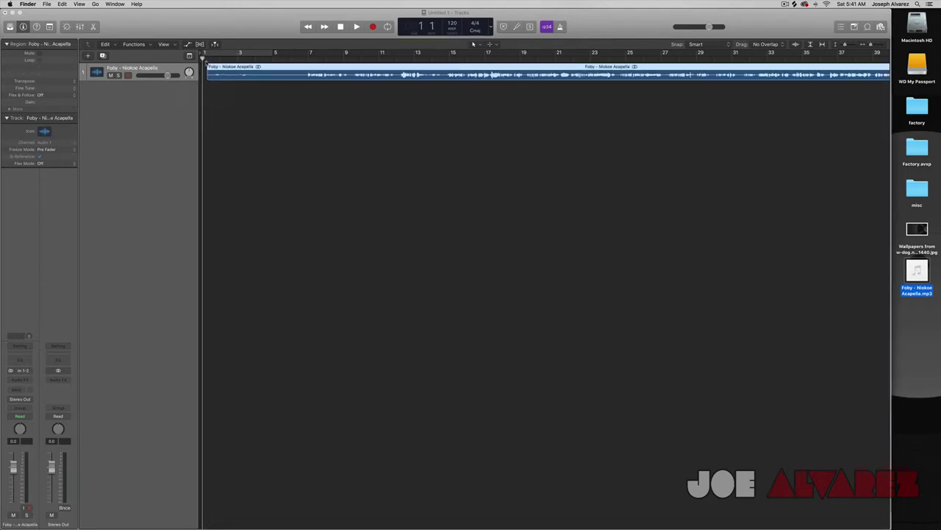
pyautogui.click(218, 59)
pyautogui.moveTo(254, 67); pyautogui.dragTo(250, 67)
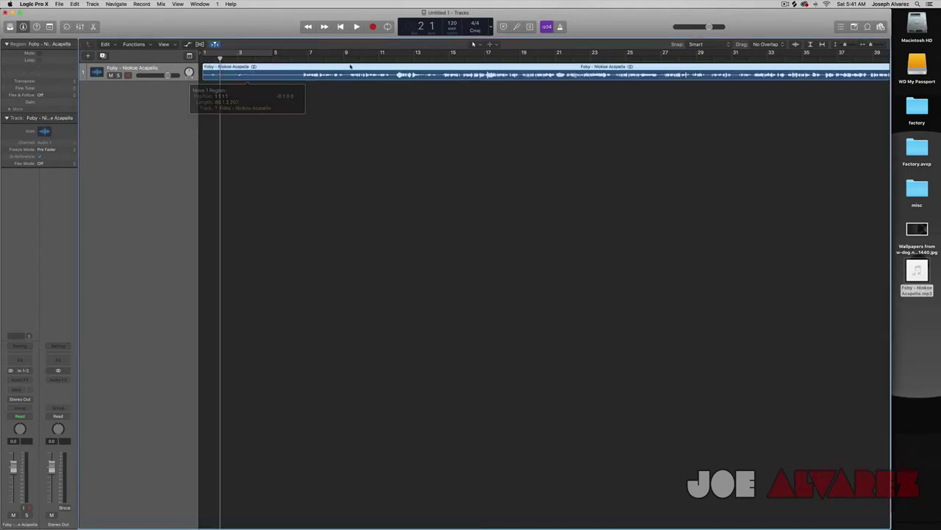
# Set the project tempo to 91 BPM, play the acapella against the click, then open its editor
pyautogui.doubleClick(453, 24)
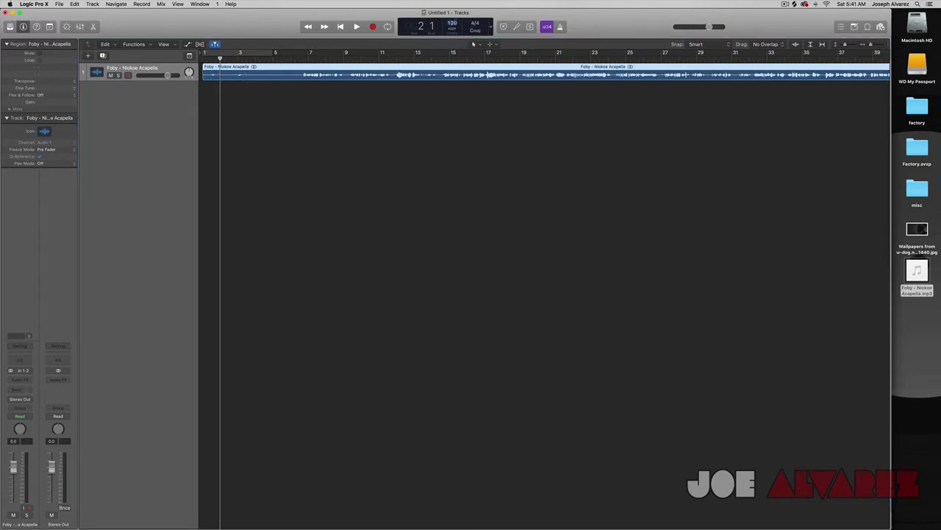
pyautogui.write('91')
pyautogui.press('Return')
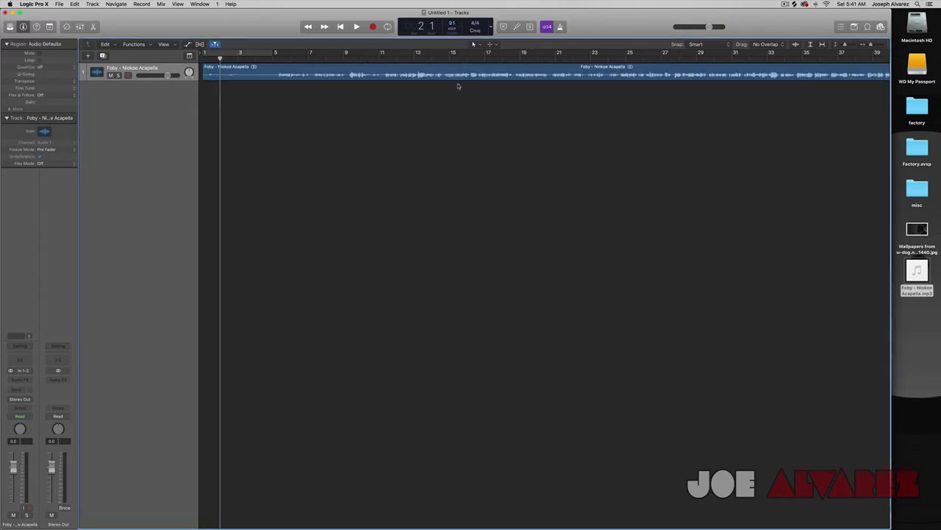
pyautogui.press('k')
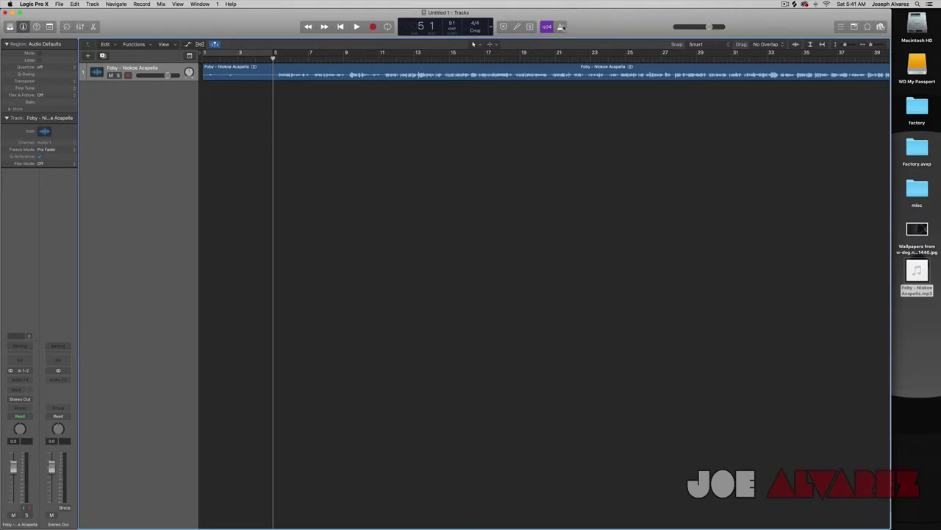
pyautogui.press('space')
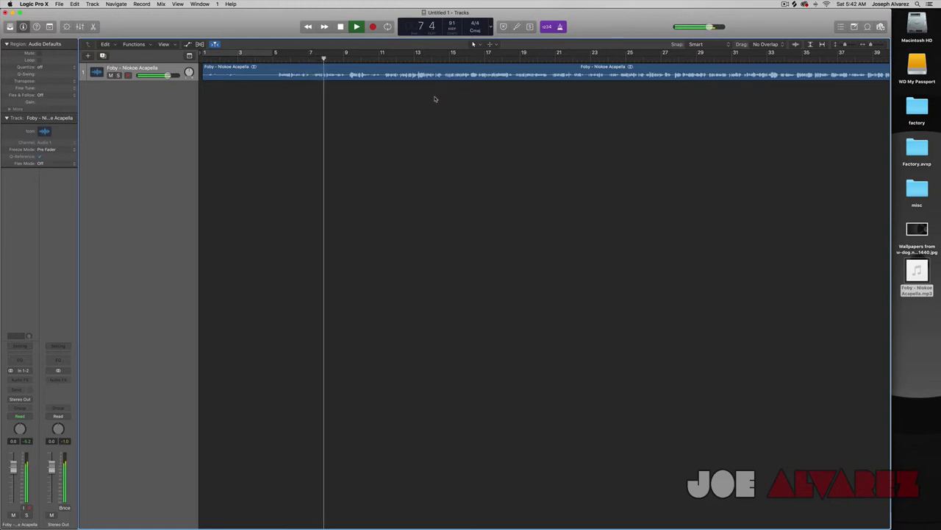
pyautogui.press('space')
pyautogui.click(360, 78)
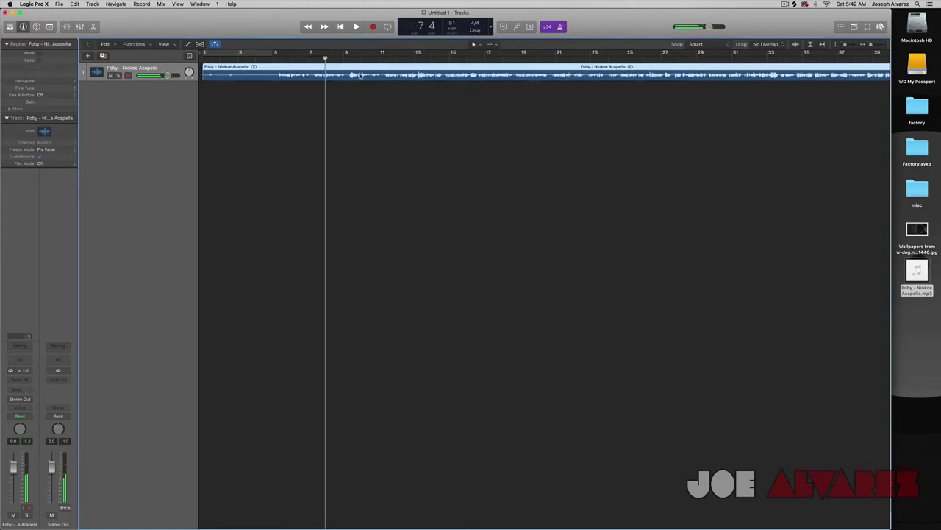
pyautogui.doubleClick(361, 76)
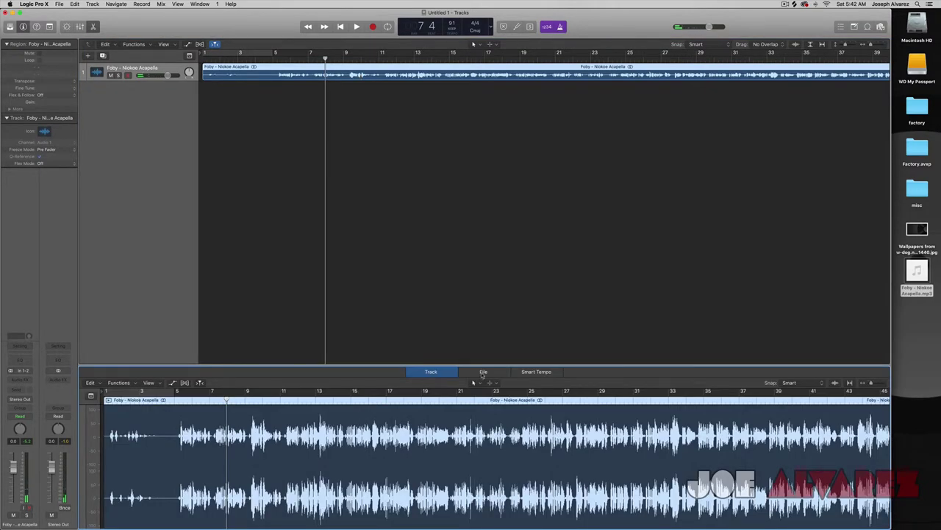
# Open the Time and Pitch Machine from the File editor's Functions, keeping the Universal algorithm
pyautogui.click(483, 371)
pyautogui.click(155, 382)
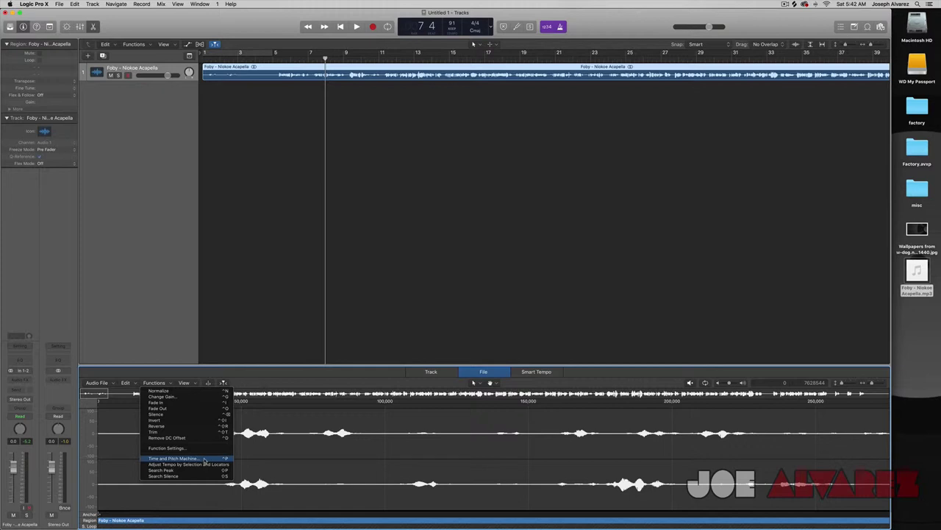
pyautogui.click(205, 459)
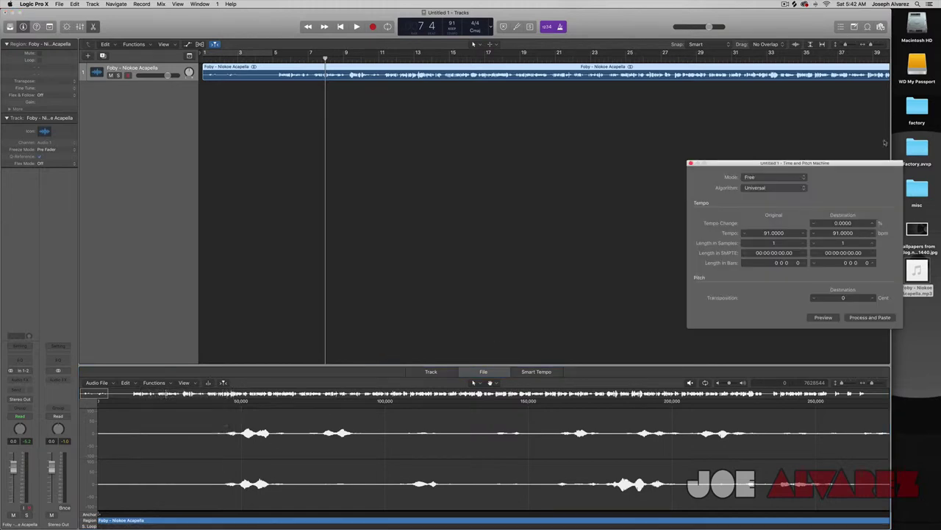
pyautogui.moveTo(848, 165); pyautogui.dragTo(598, 149)
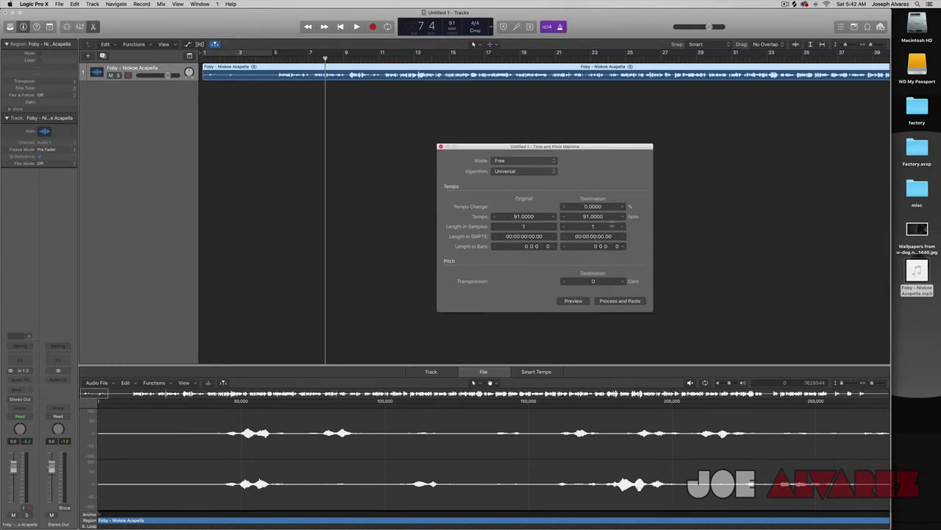
pyautogui.click(550, 172)
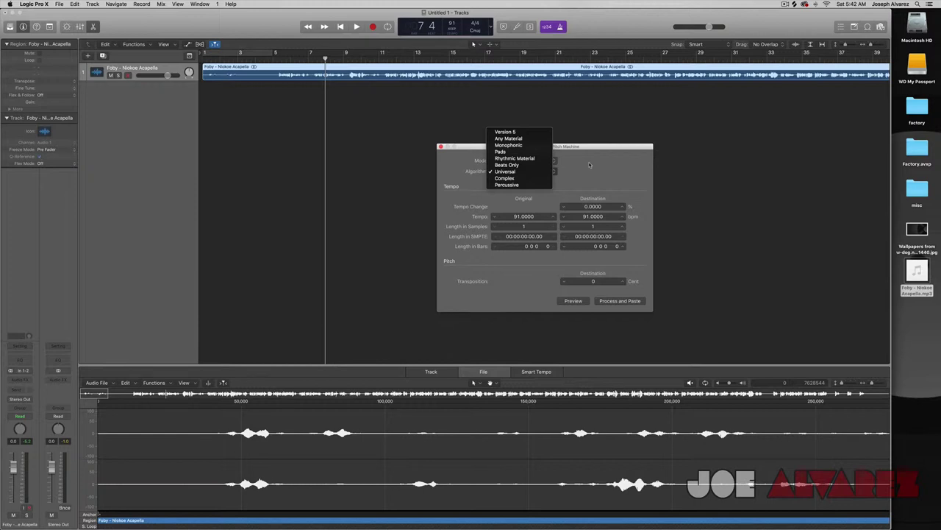
pyautogui.click(589, 165)
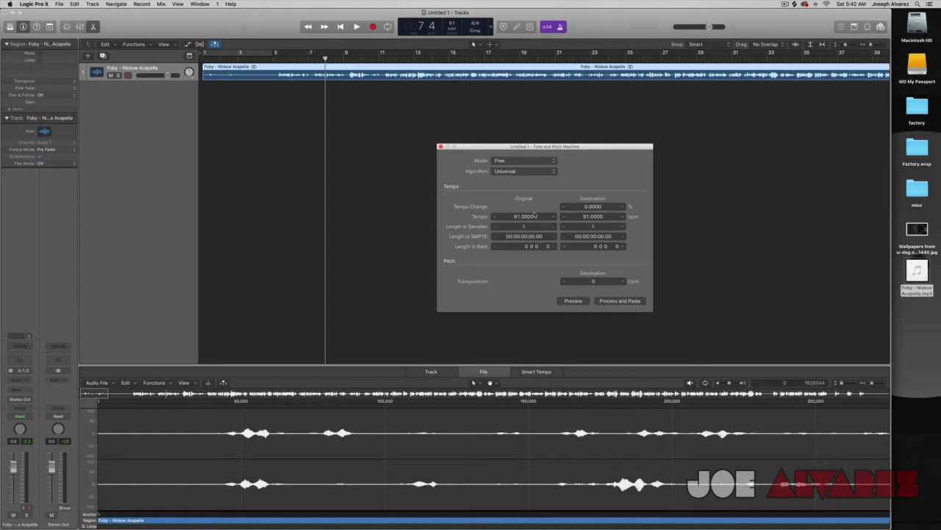
# Set the Time and Pitch Machine's destination tempo to 124 BPM from the original 91
pyautogui.moveTo(527, 201); pyautogui.dragTo(550, 201)
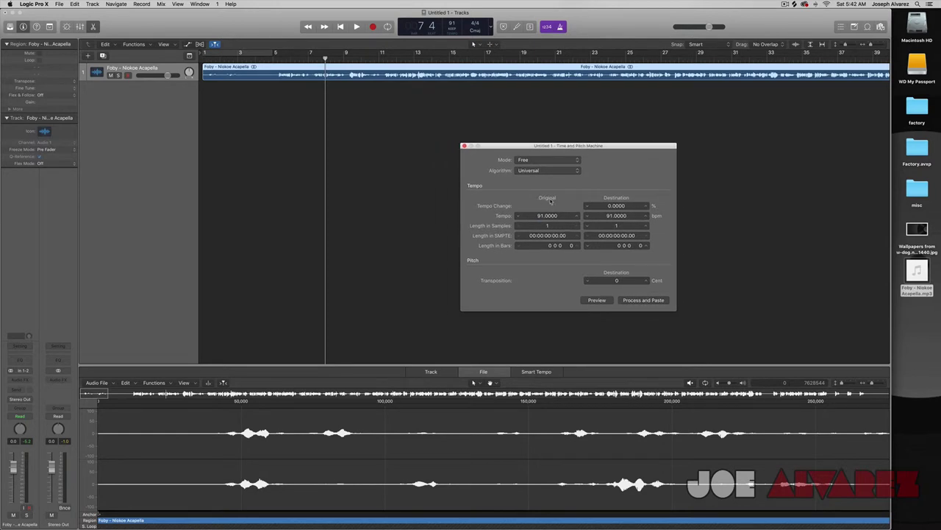
pyautogui.doubleClick(545, 215)
pyautogui.doubleClick(622, 216)
pyautogui.write('124')
pyautogui.press('Return')
# Process the acapella stretch to 124 BPM, close the Time and Pitch Machine, and reselect the region
pyautogui.click(644, 300)
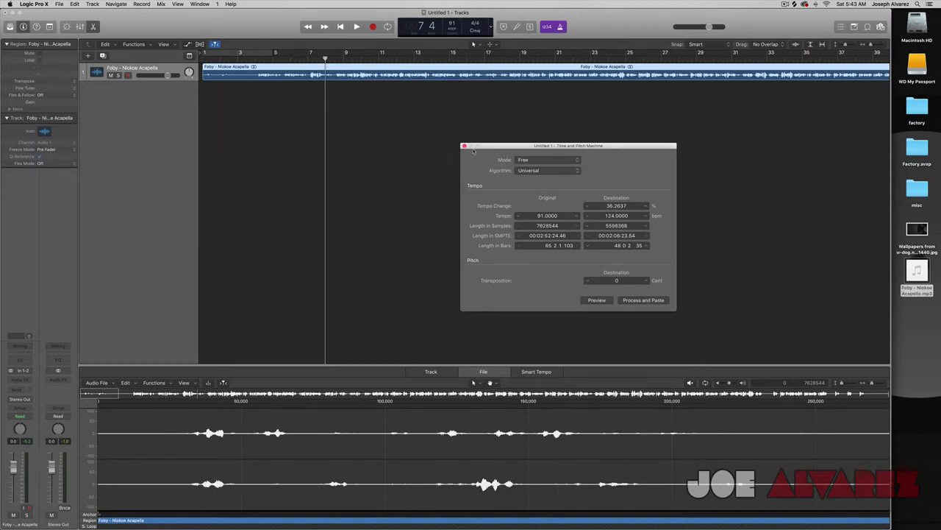
pyautogui.moveTo(463, 146); pyautogui.dragTo(449, 148)
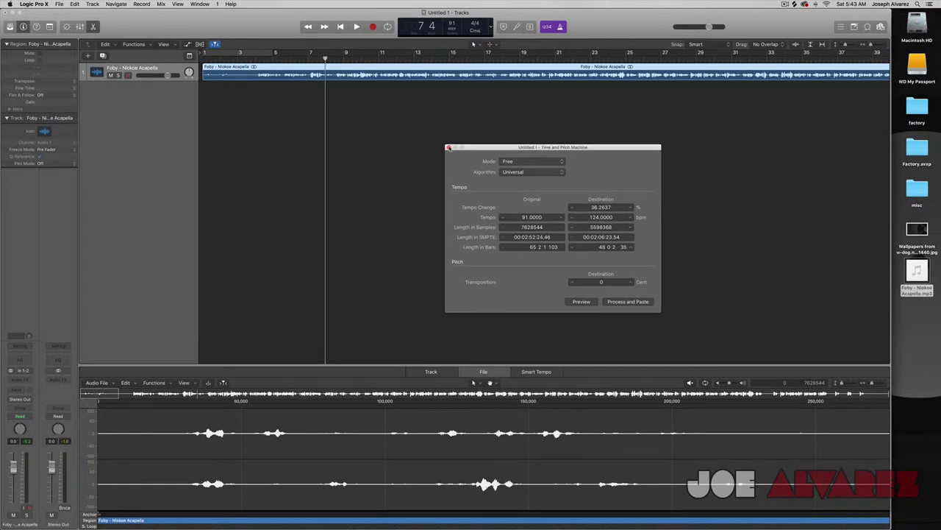
pyautogui.press('Return')
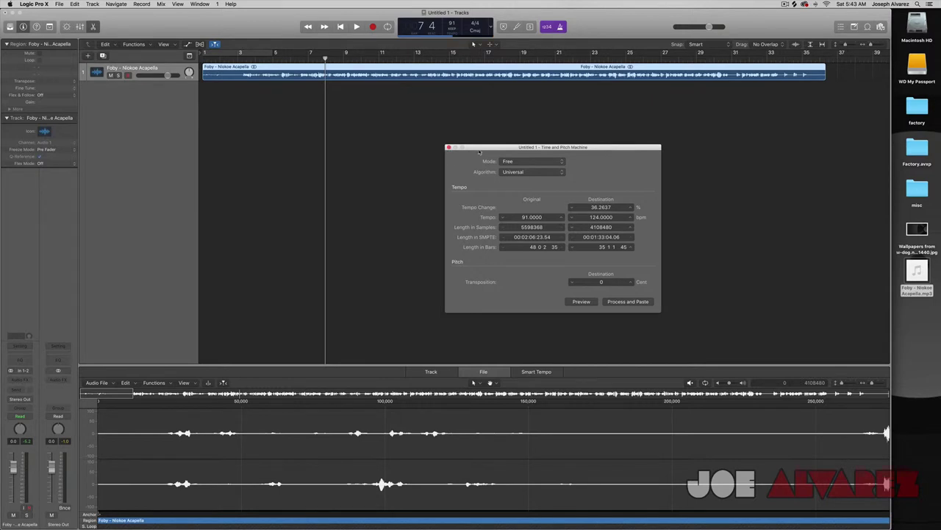
pyautogui.moveTo(449, 147); pyautogui.dragTo(435, 150)
pyautogui.click(426, 146)
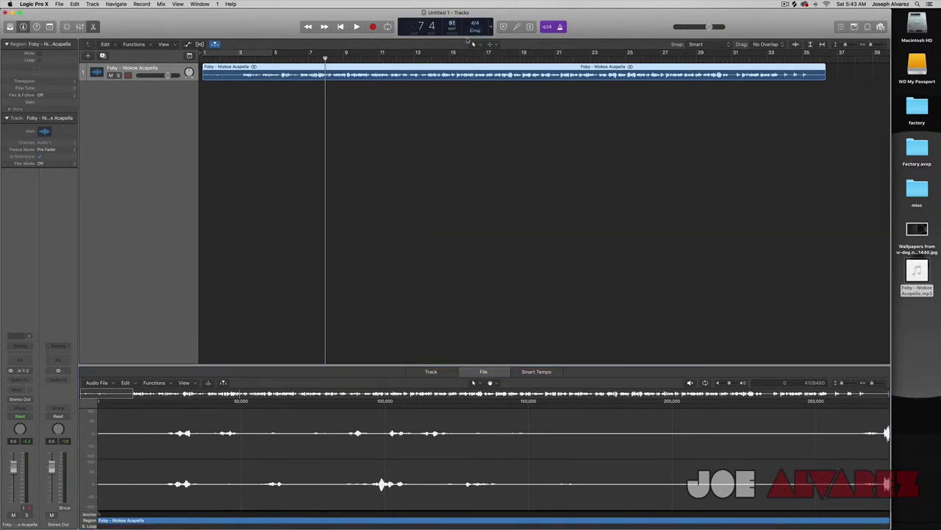
pyautogui.click(368, 85)
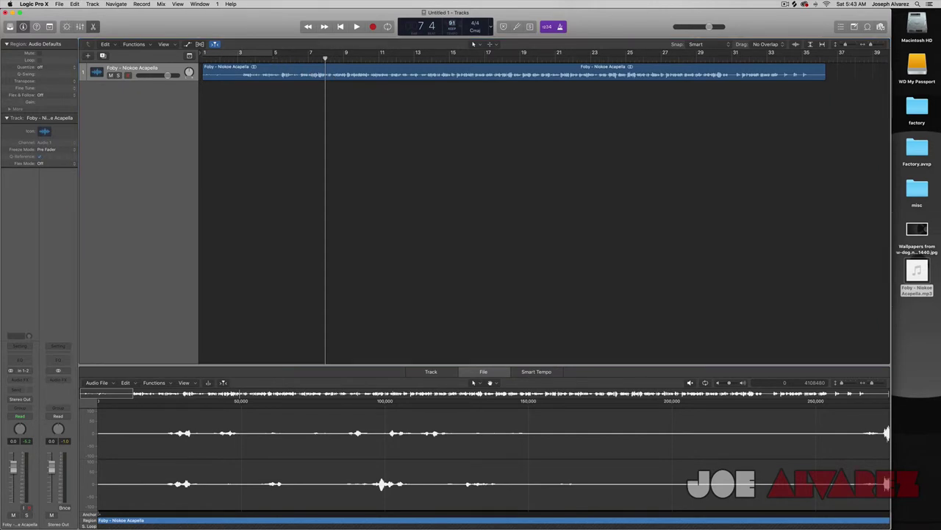
pyautogui.click(451, 78)
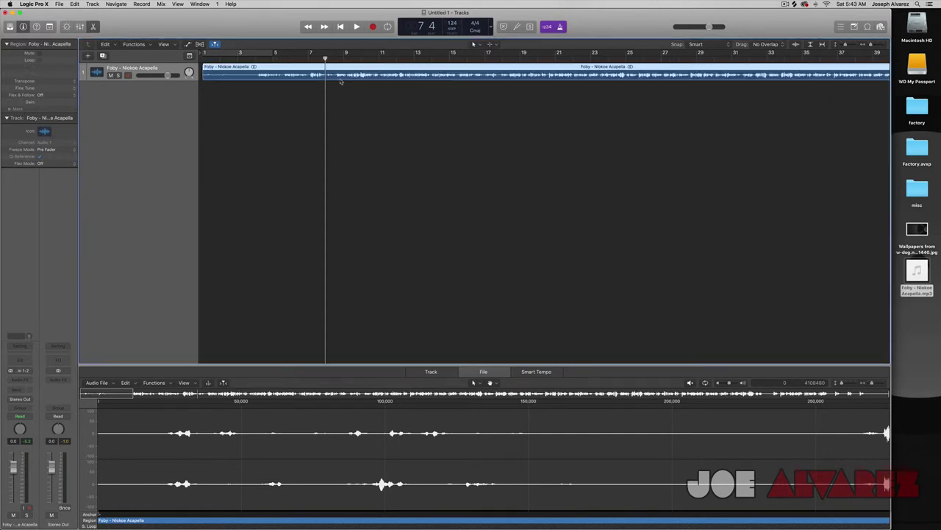
pyautogui.click(256, 59)
pyautogui.press('space')
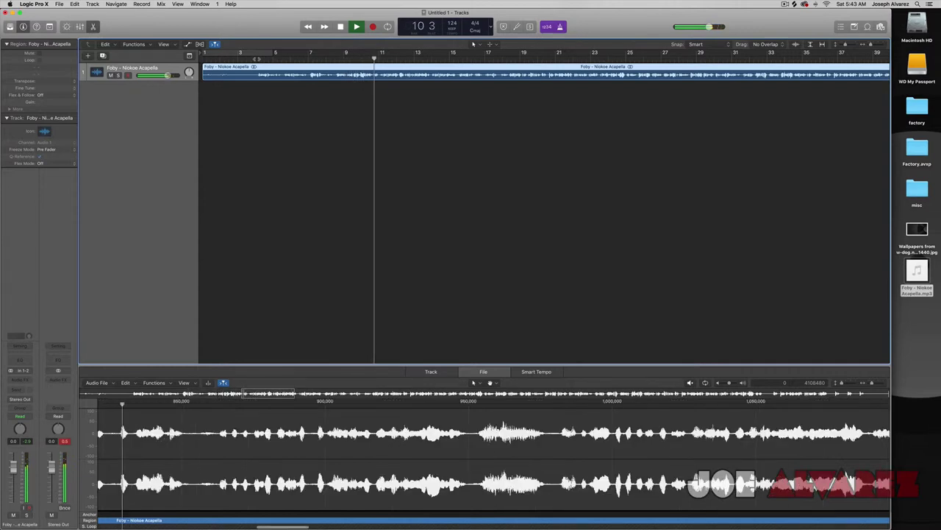
pyautogui.press('space')
pyautogui.click(382, 131)
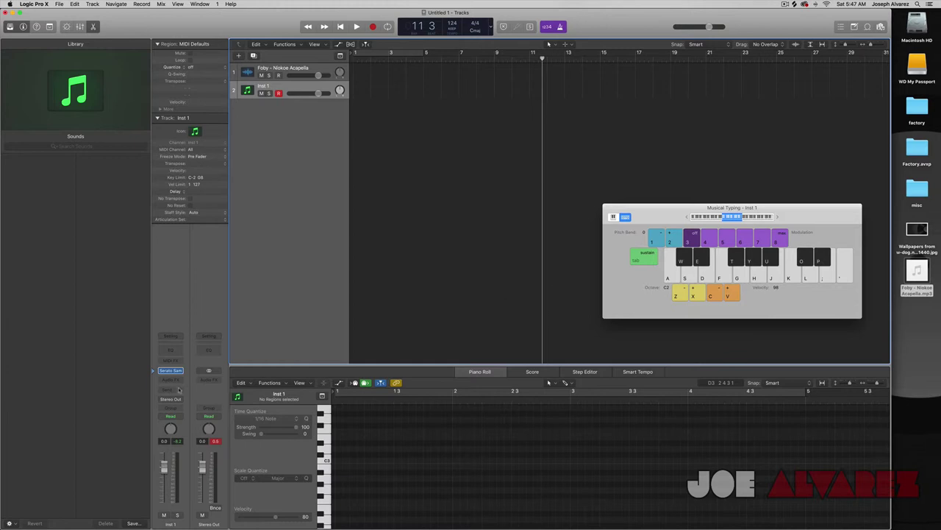
# Open Serato Sample on Inst 1 and drop the Foby - Niokoe Acapella mp3 into it
pyautogui.click(170, 370)
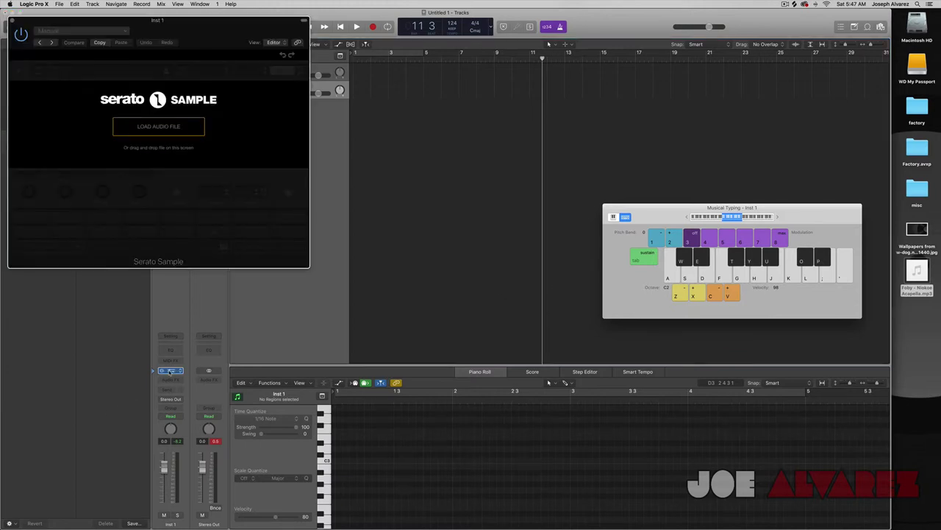
pyautogui.moveTo(169, 34); pyautogui.dragTo(213, 39)
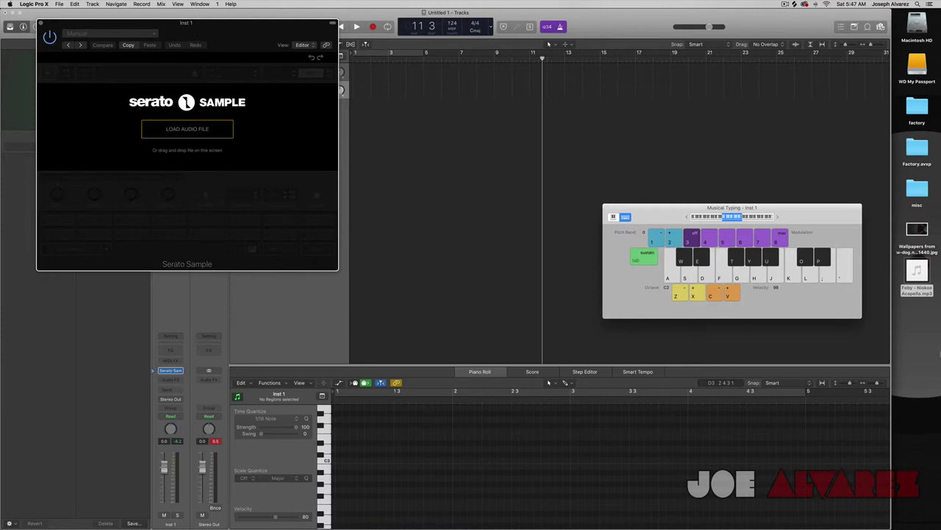
pyautogui.moveTo(917, 271); pyautogui.dragTo(191, 129)
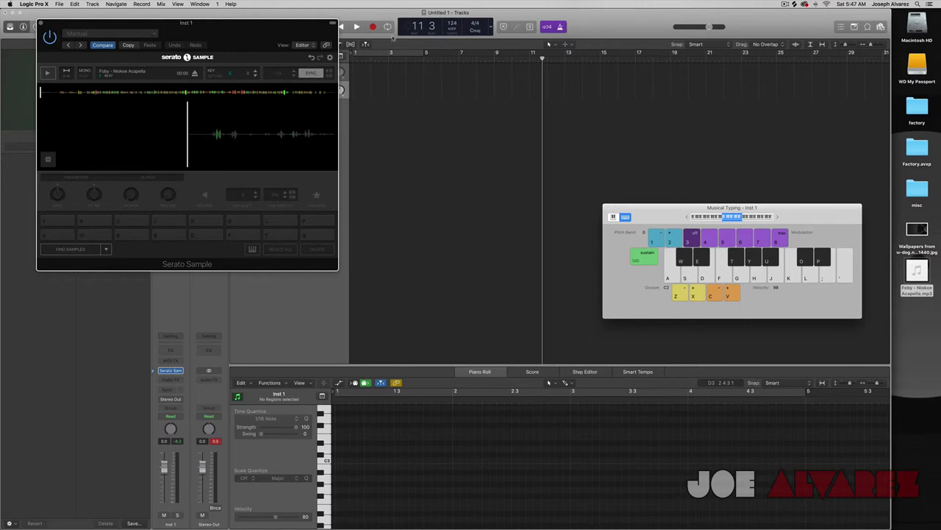
# Sync the sample to the 124 BPM project tempo, preview and zoom in, then set cue A
pyautogui.moveTo(450, 27); pyautogui.dragTo(451, 40)
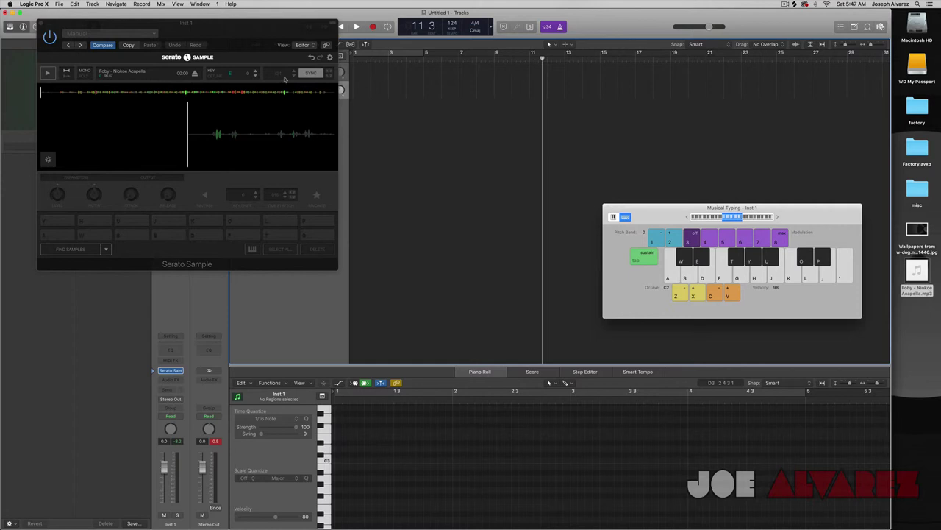
pyautogui.click(311, 75)
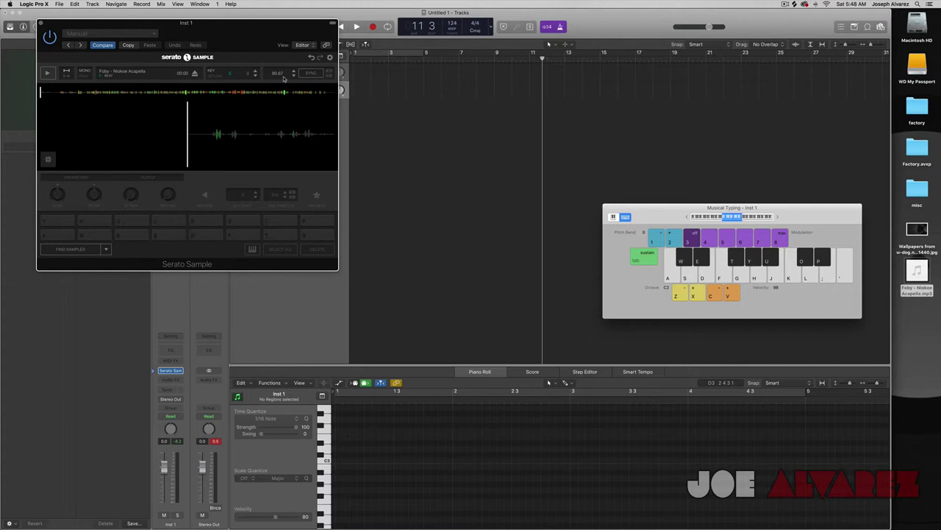
pyautogui.click(310, 75)
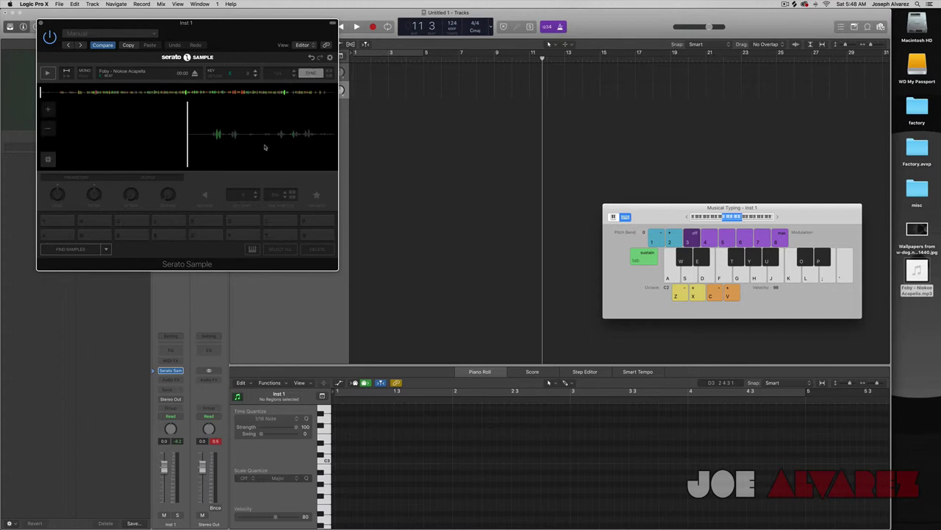
pyautogui.click(184, 137)
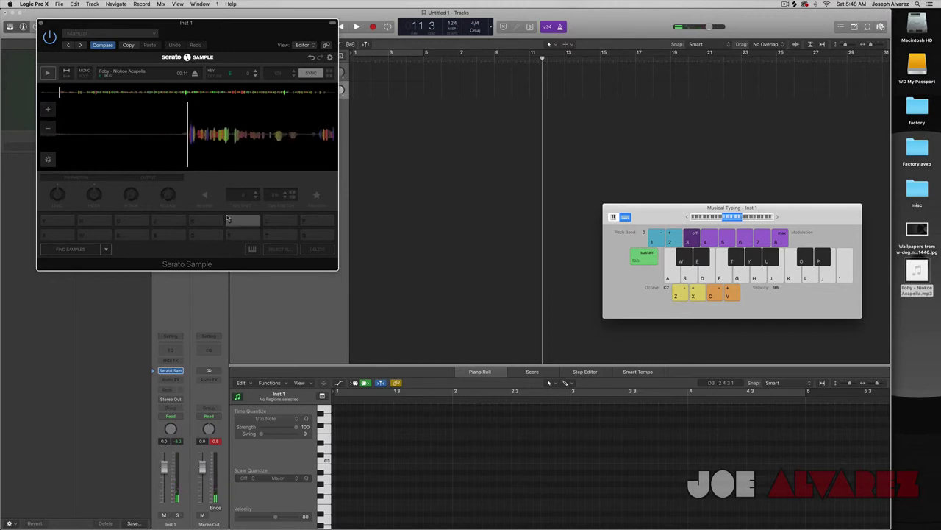
pyautogui.click(49, 110)
pyautogui.click(49, 109)
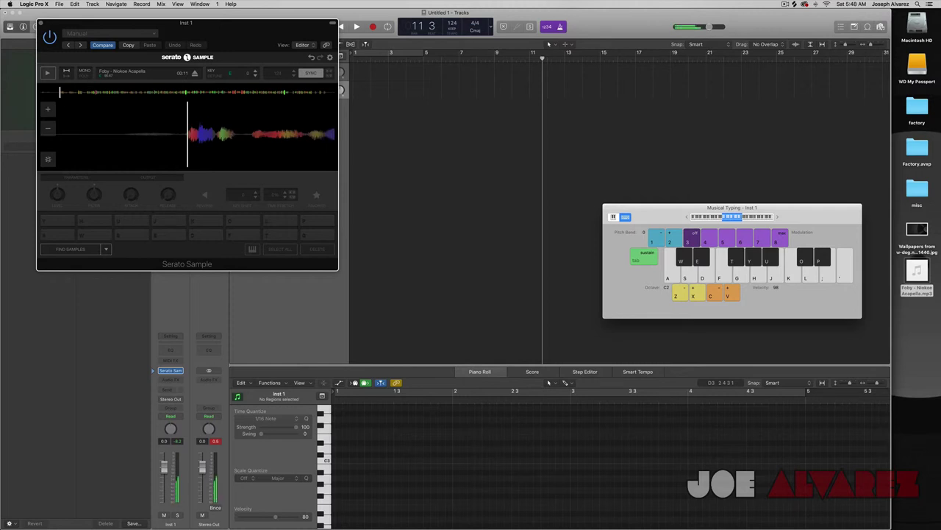
pyautogui.click(50, 235)
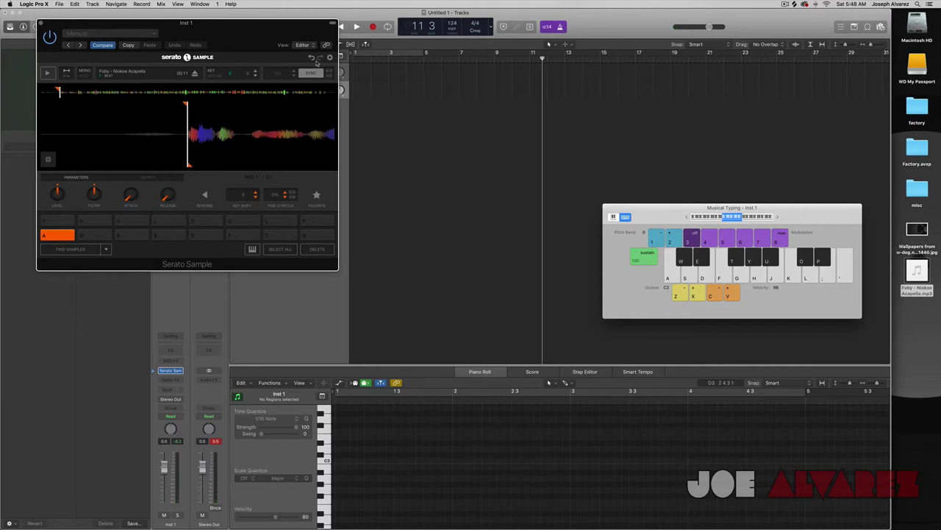
# Test cue A from the typing keyboard during playback and zoom in on its start
pyautogui.press('a')
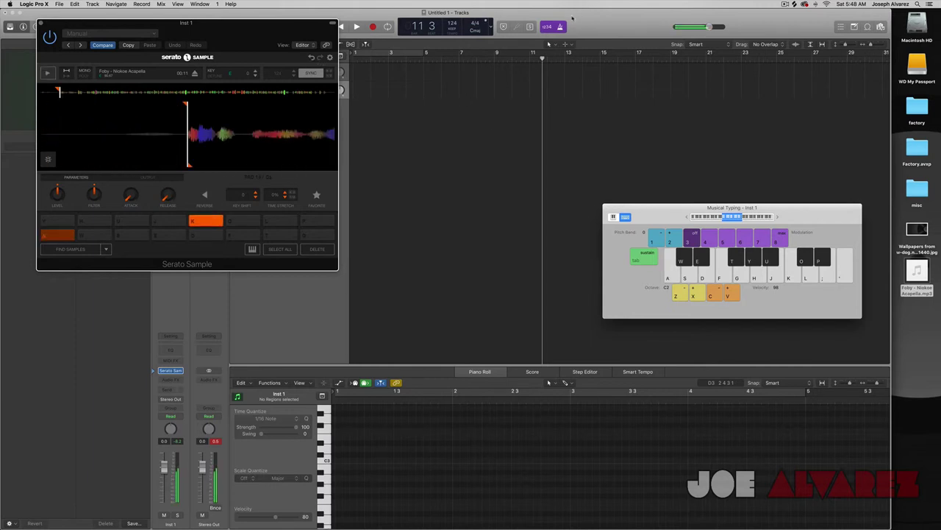
pyautogui.press('space')
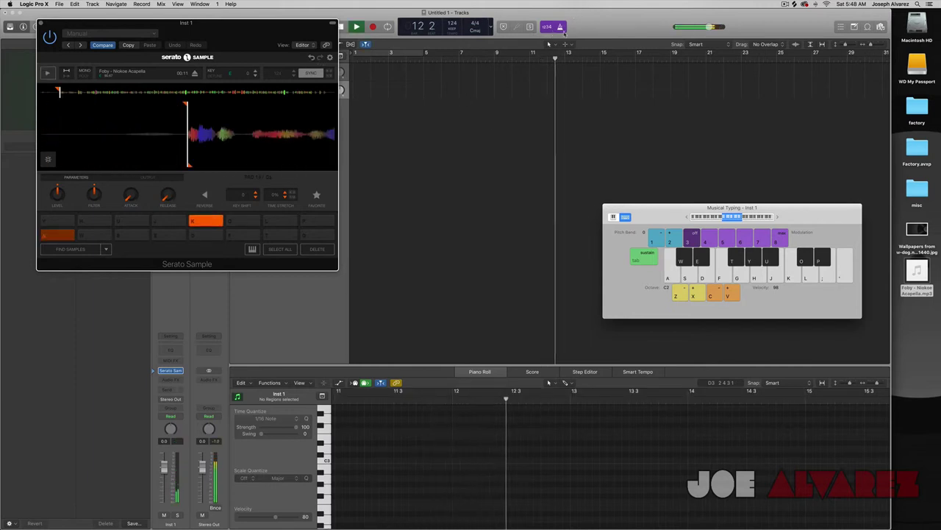
pyautogui.press('a')
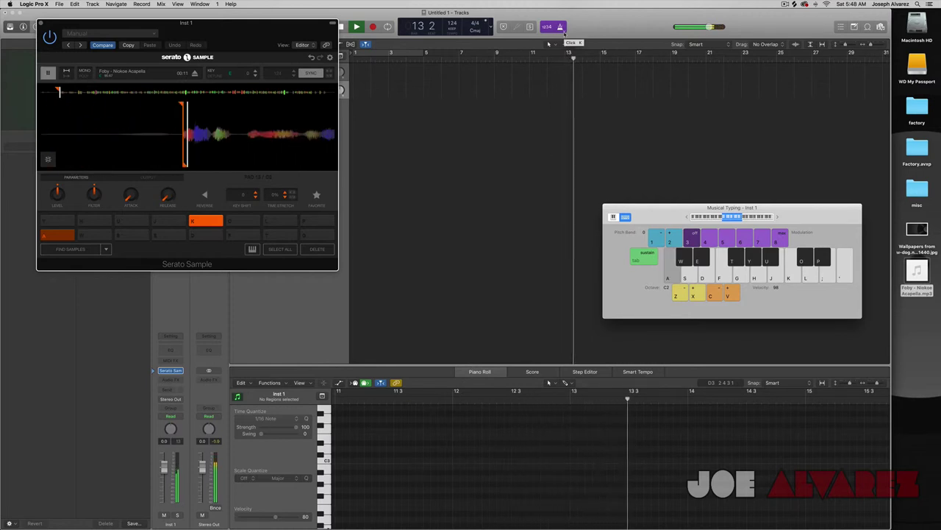
pyautogui.press('space')
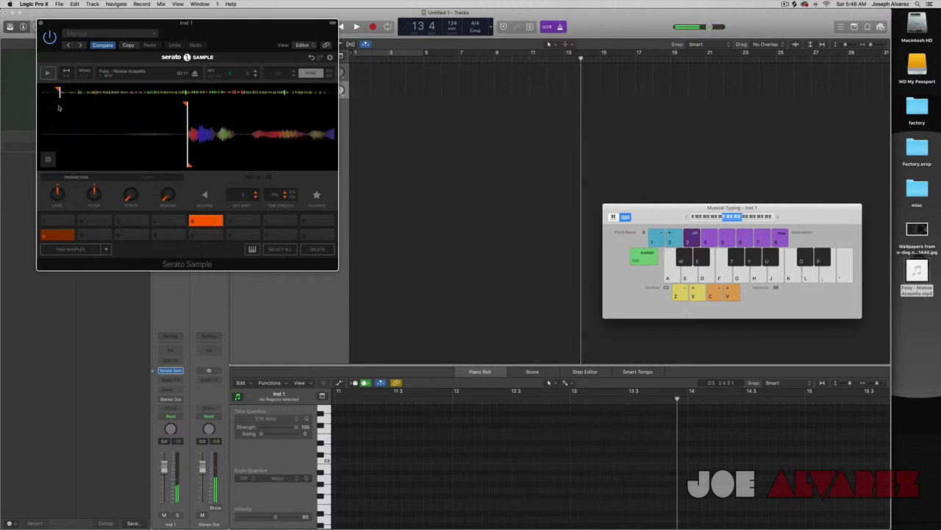
pyautogui.click(47, 109)
pyautogui.click(48, 109)
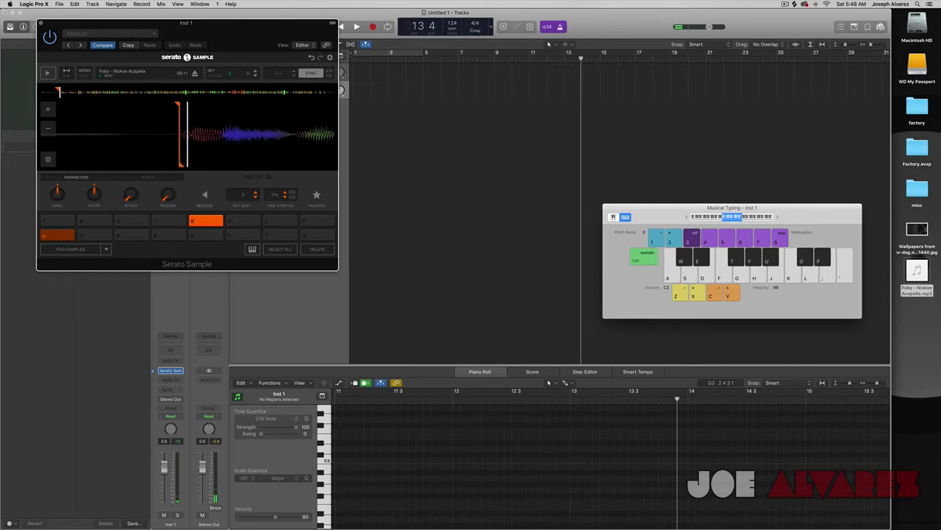
# Clear all cues, drop the typing keyboard to octave C1, and create a new cue on pad 1
pyautogui.click(280, 250)
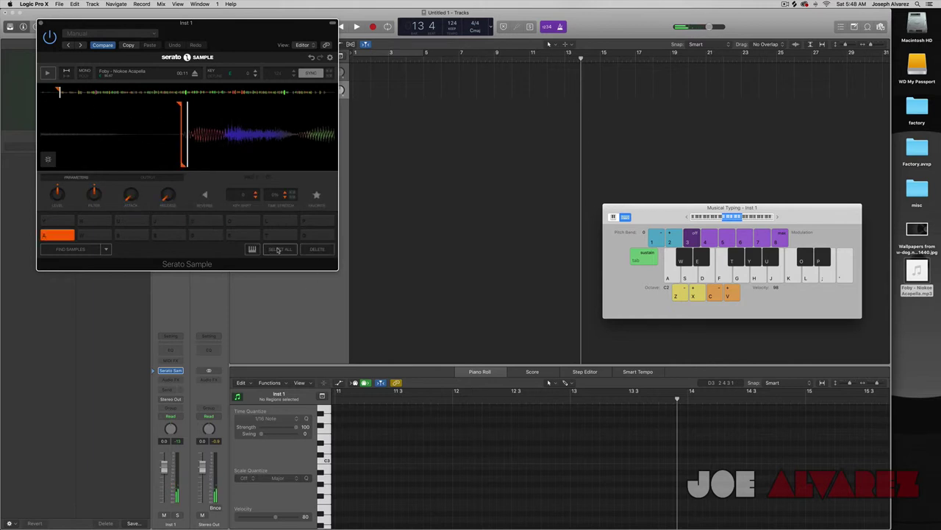
pyautogui.click(315, 250)
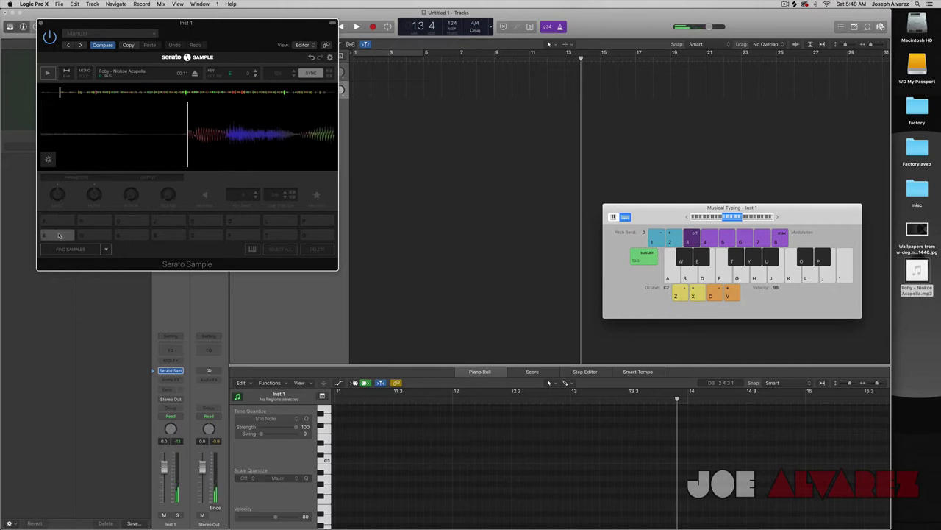
pyautogui.press('z')
pyautogui.press('a')
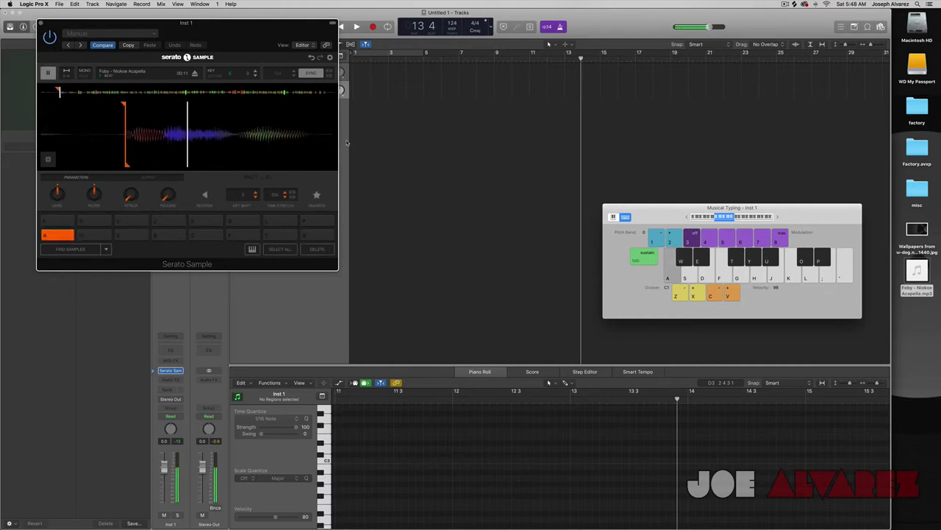
pyautogui.press('a')
pyautogui.press('a')
pyautogui.click(315, 249)
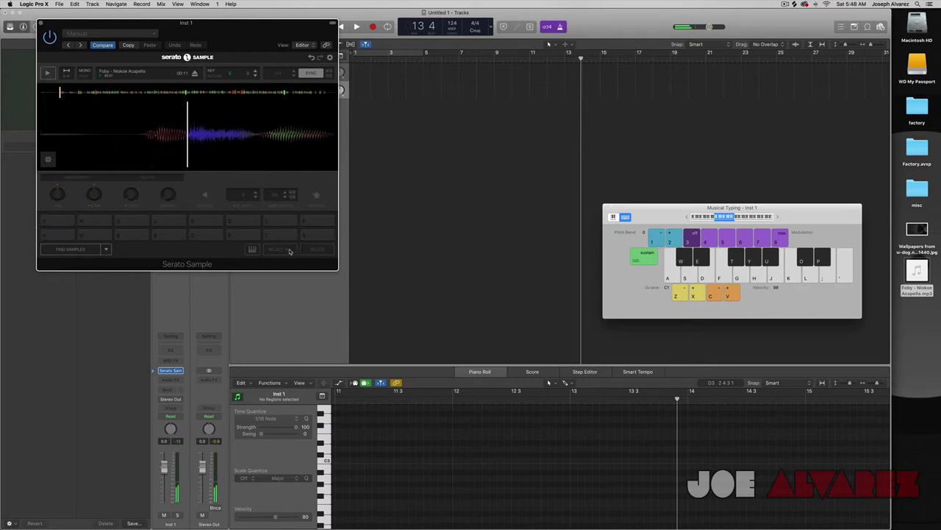
pyautogui.click(58, 234)
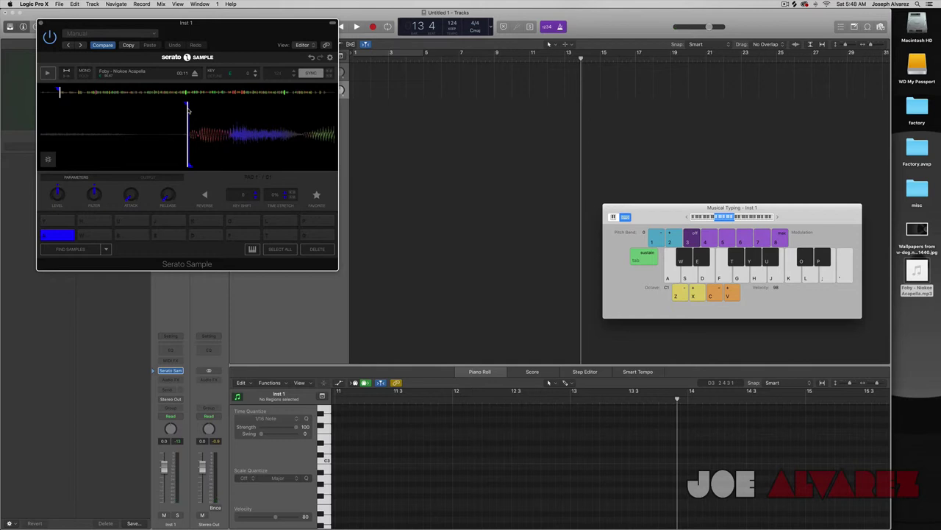
# Record a MIDI region on Inst 1 from bar 7, holding pad A (C1) to trigger the acapella
pyautogui.press('a')
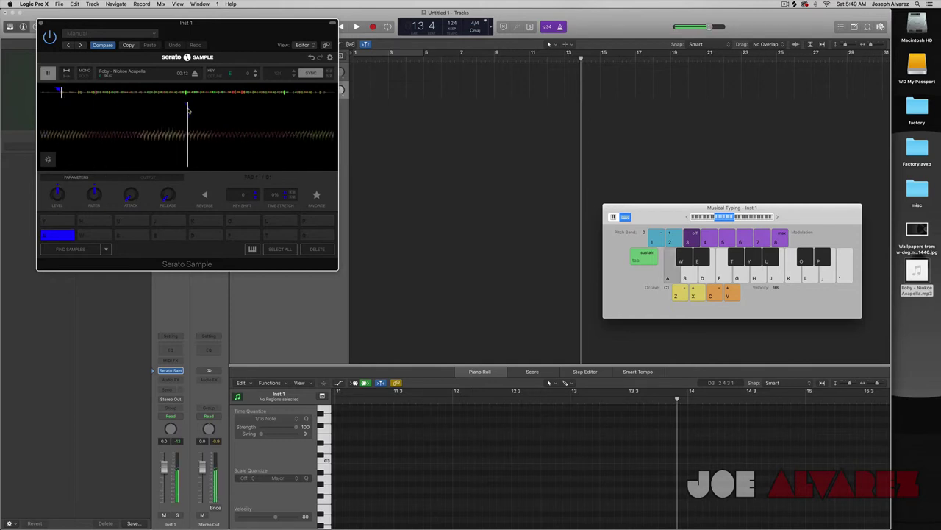
pyautogui.click(459, 57)
pyautogui.press('space')
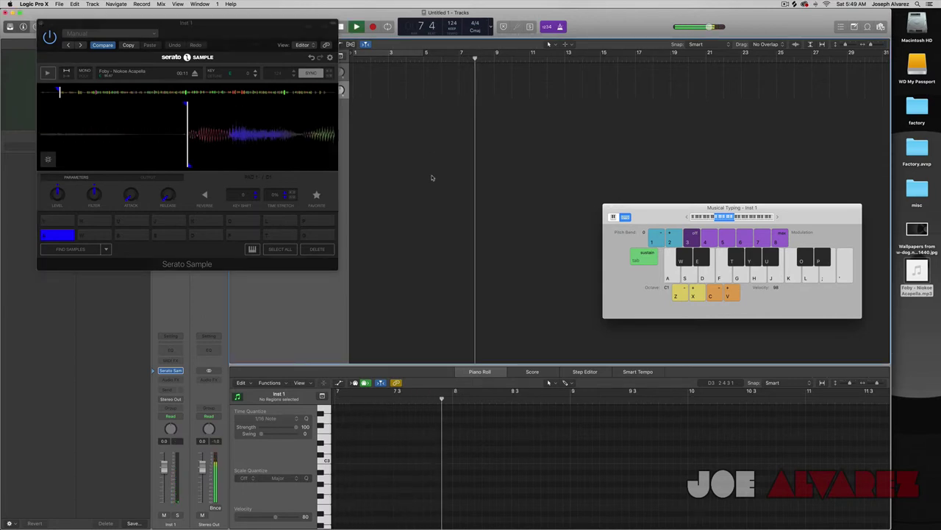
pyautogui.press('a')
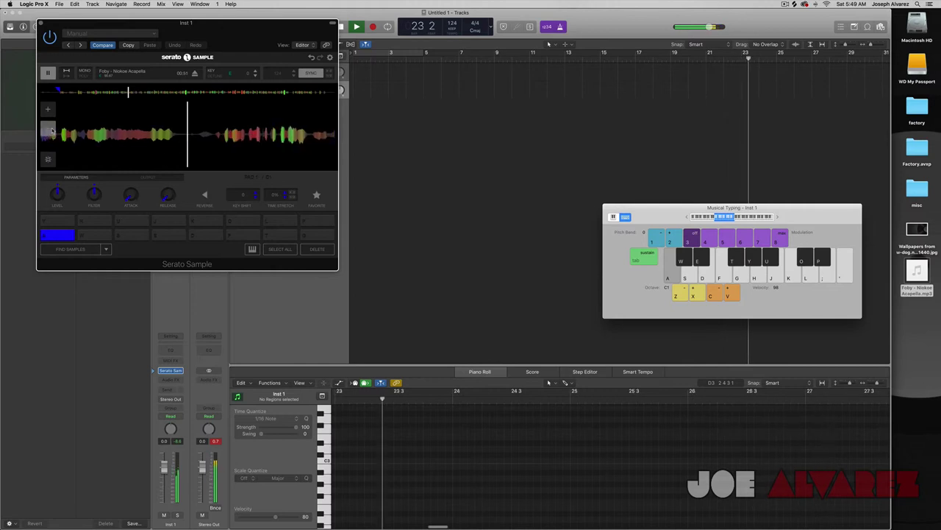
pyautogui.click(49, 130)
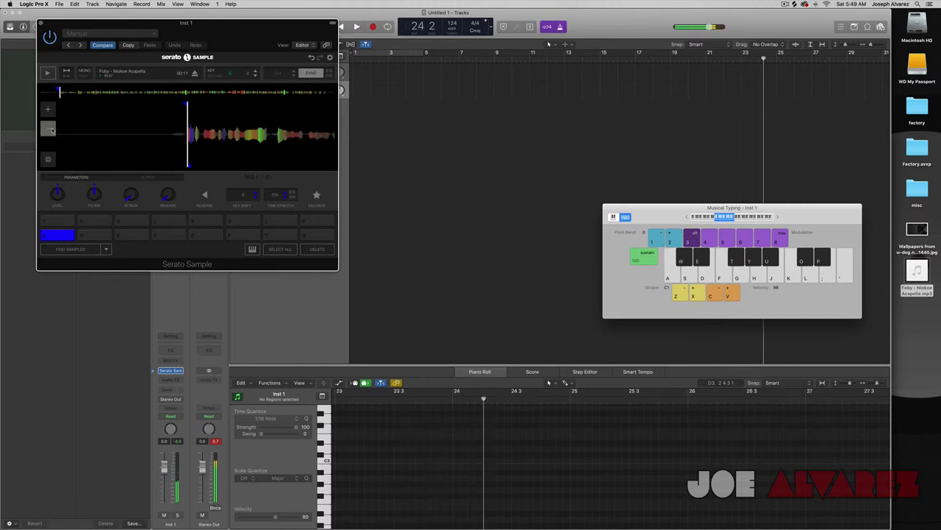
pyautogui.press('space')
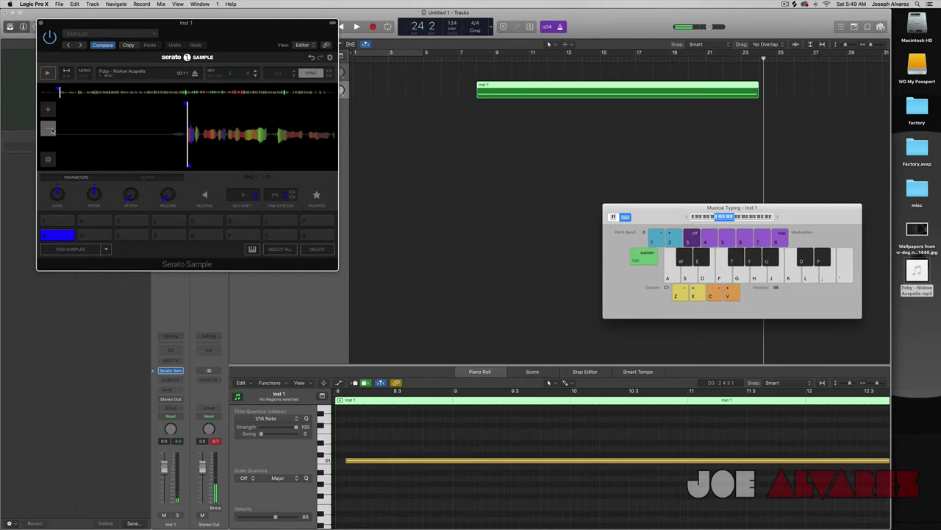
pyautogui.click(469, 59)
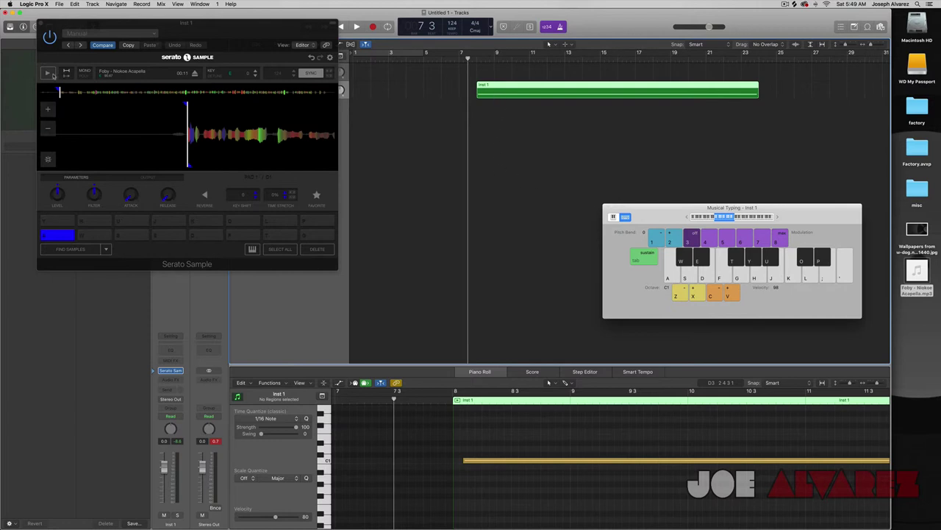
pyautogui.press('space')
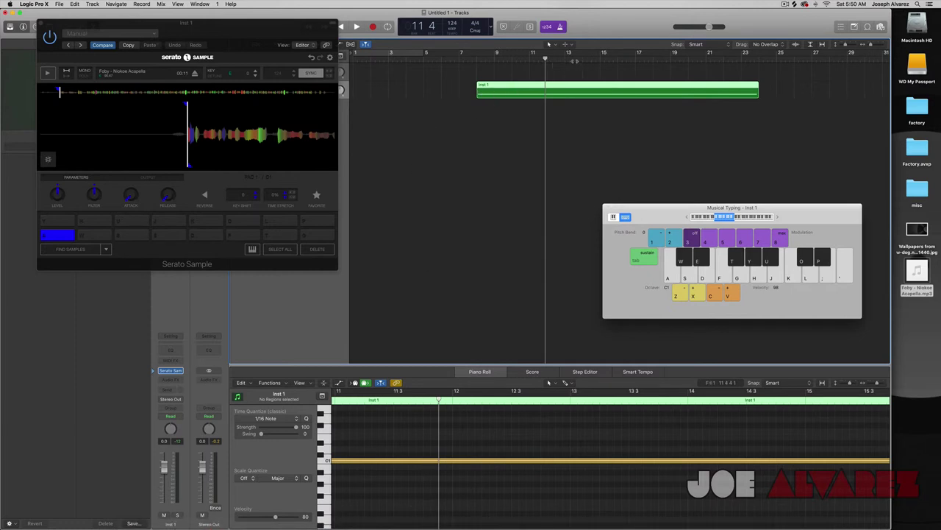
pyautogui.press('space')
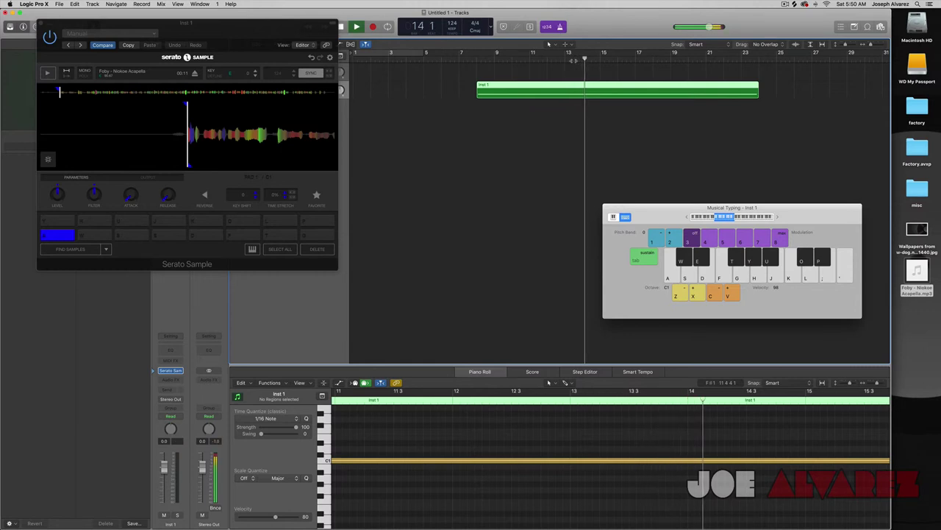
pyautogui.press('space')
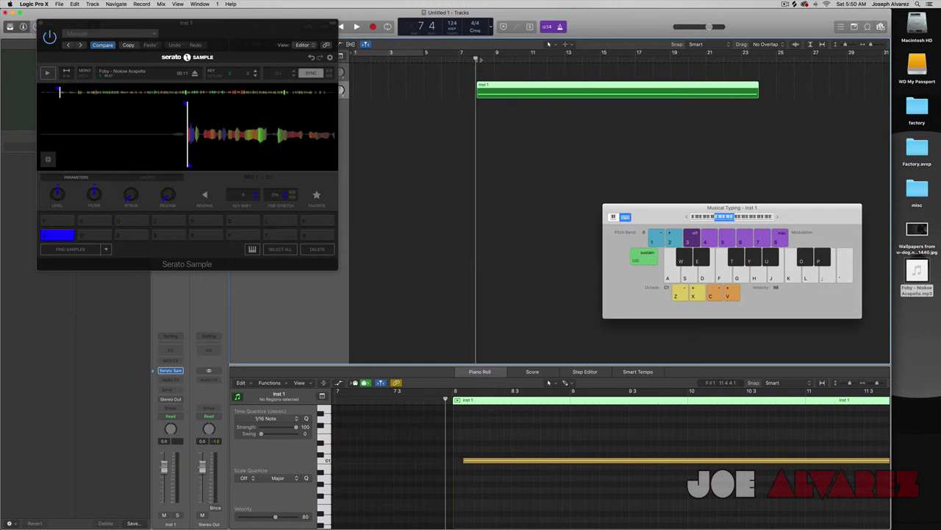
pyautogui.moveTo(267, 113)
pyautogui.press('space')
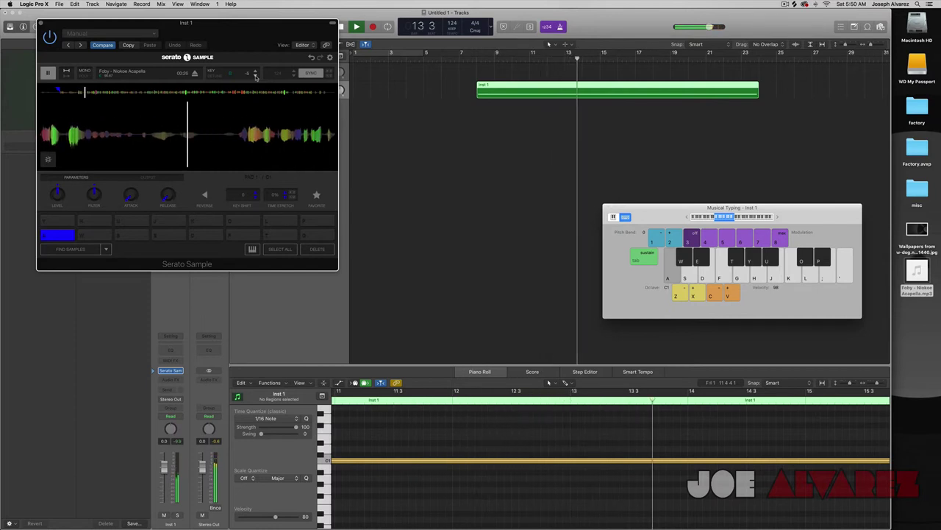
# Return the acapella's key shift to 0, stop playback and park the playhead at bar 8
pyautogui.click(255, 77)
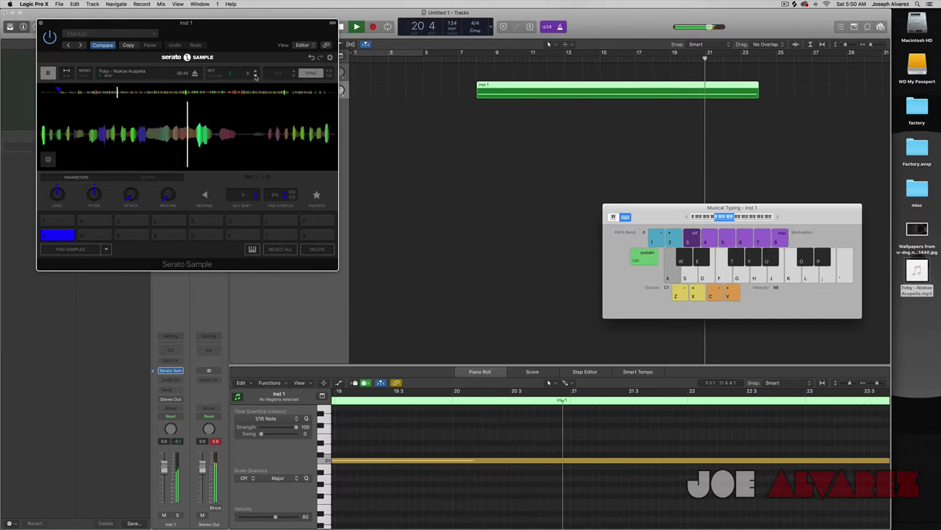
pyautogui.press('space')
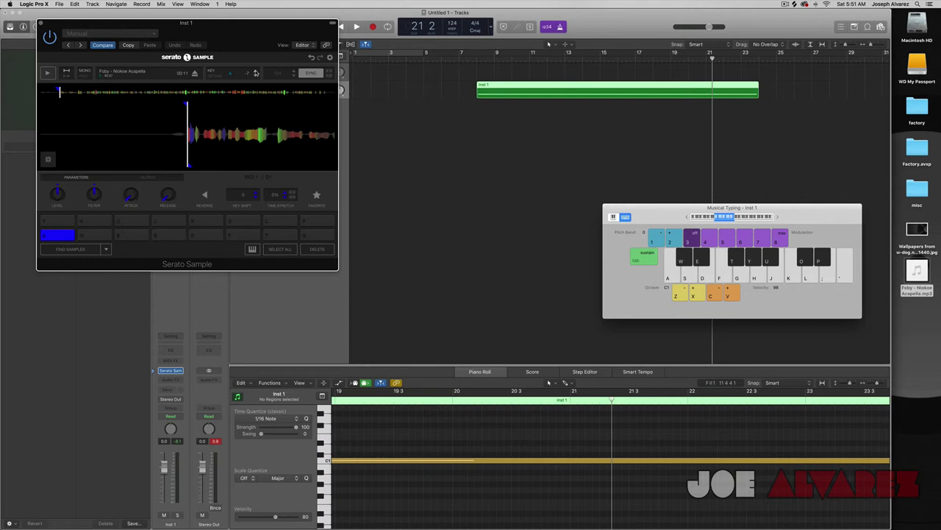
pyautogui.click(479, 61)
pyautogui.click(477, 59)
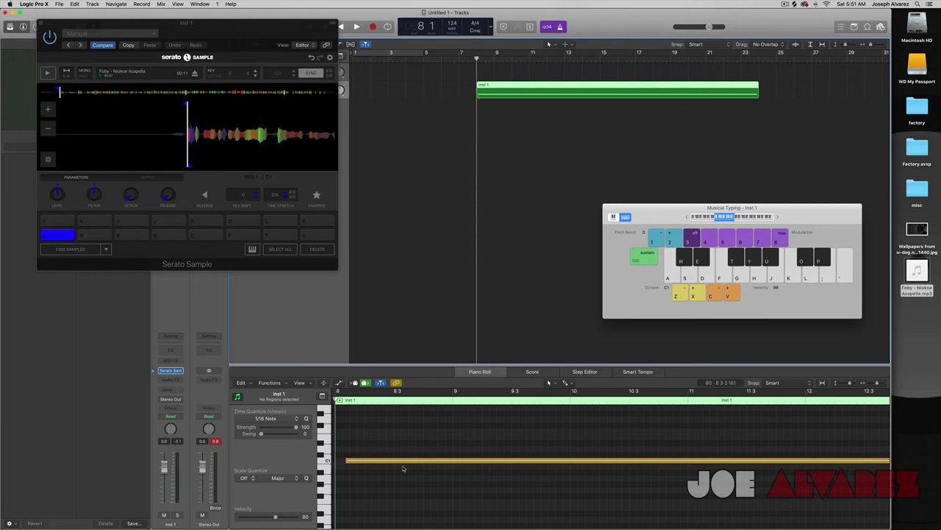
# Bounce the Inst 1 region in place as 'verse 1' with Normalize set to Off
pyautogui.click(541, 53)
pyautogui.click(566, 57)
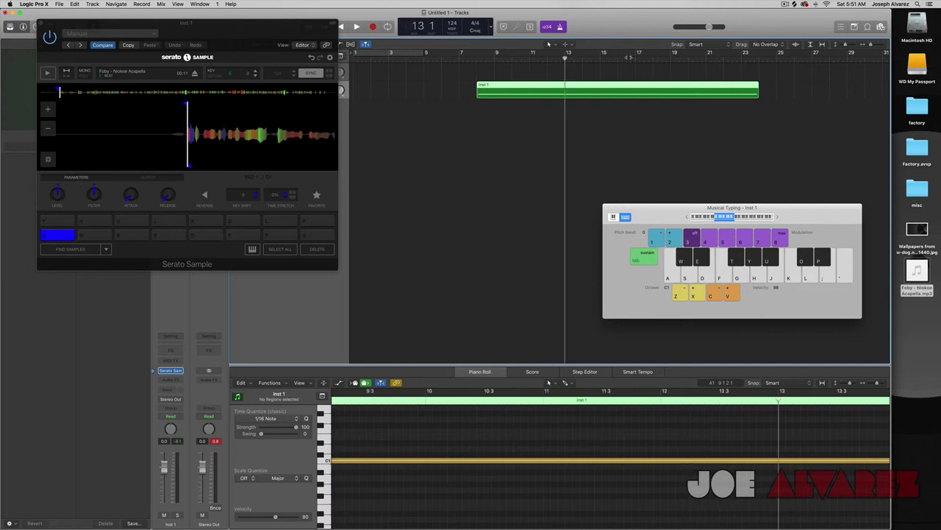
pyautogui.click(473, 137)
pyautogui.rightClick(492, 94)
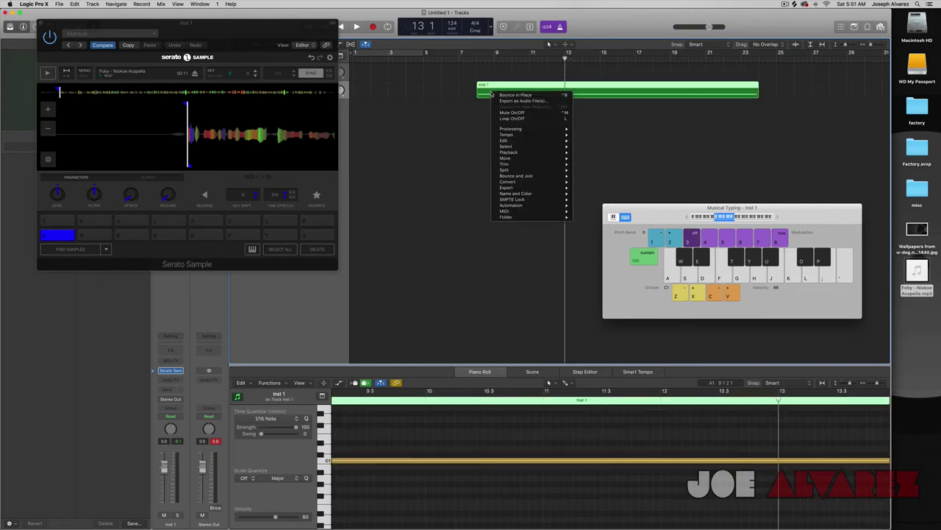
pyautogui.click(530, 96)
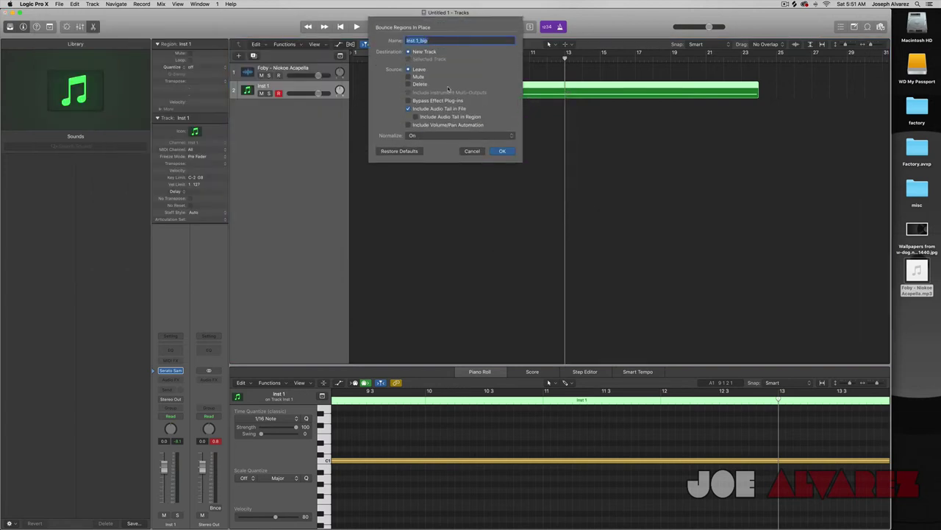
pyautogui.click(423, 136)
pyautogui.click(451, 124)
pyautogui.doubleClick(424, 40)
pyautogui.write('verse 1')
pyautogui.press('Return')
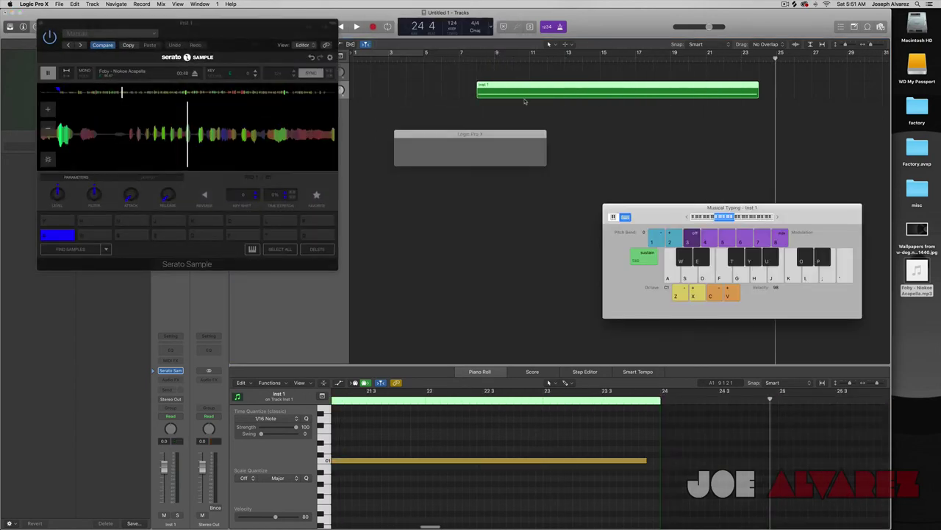
# Close Serato Sample, mute Inst 1 and shift the Inst 1 region slightly later
pyautogui.click(479, 63)
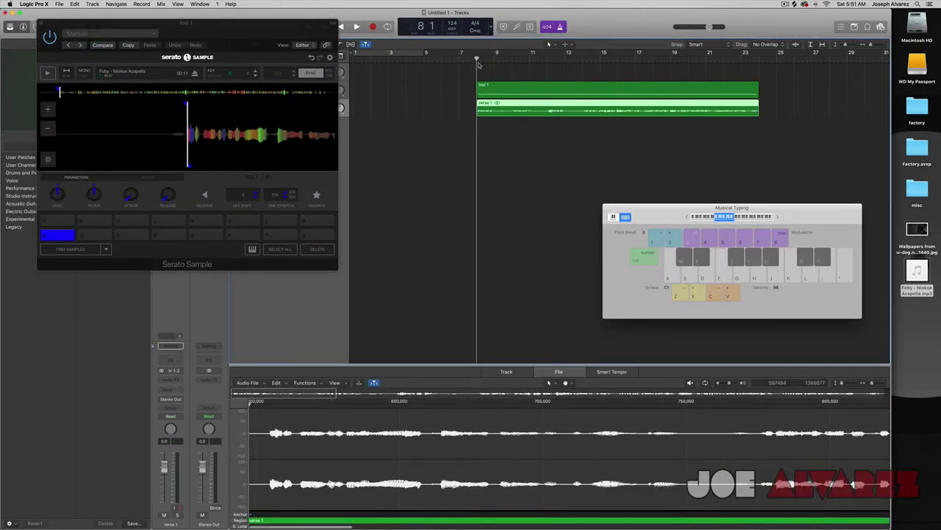
pyautogui.click(40, 24)
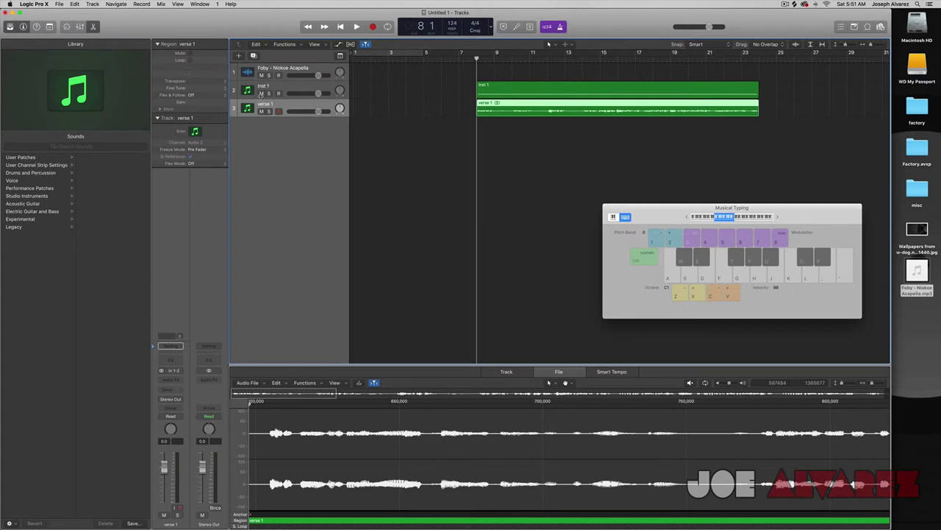
pyautogui.click(261, 93)
pyautogui.press('z')
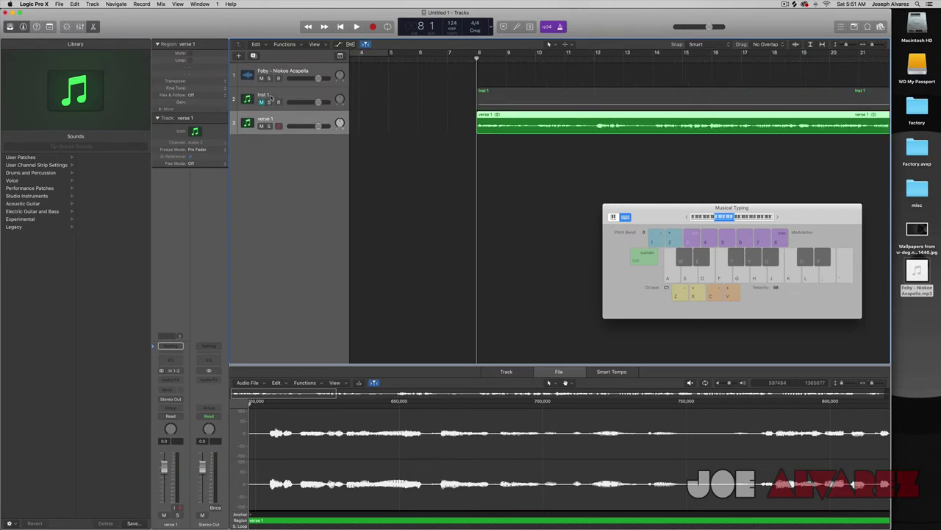
pyautogui.click(469, 155)
pyautogui.click(498, 101)
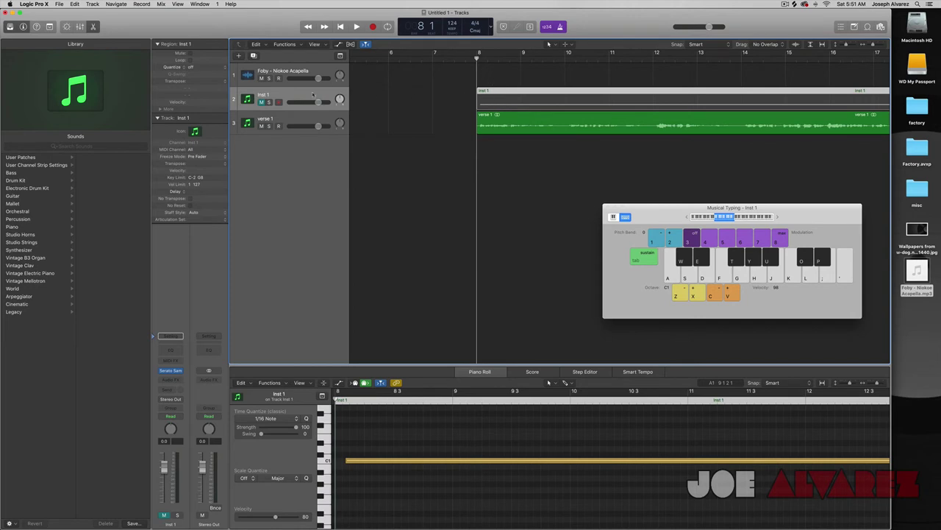
pyautogui.moveTo(504, 101); pyautogui.dragTo(500, 123)
# Nudge the verse 1 region while playing from bar 8 until it sits on the beat
pyautogui.click(272, 115)
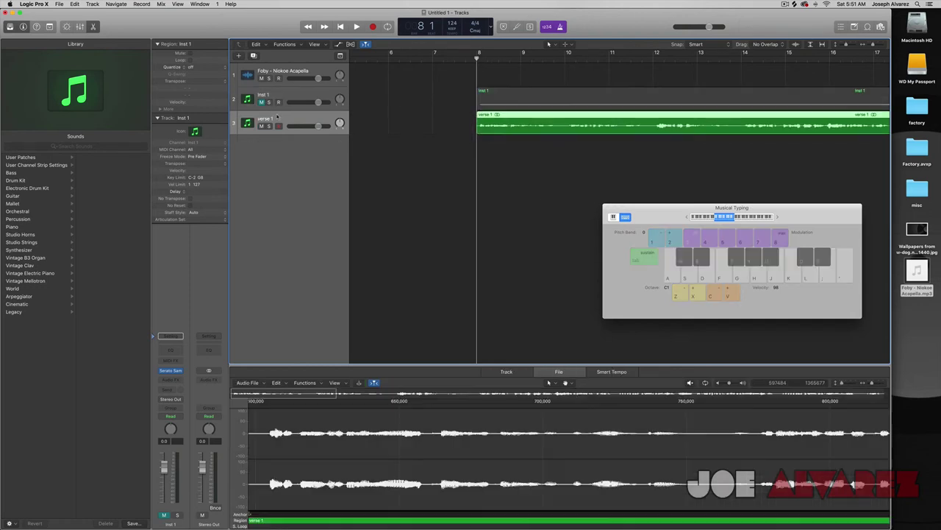
pyautogui.press('space')
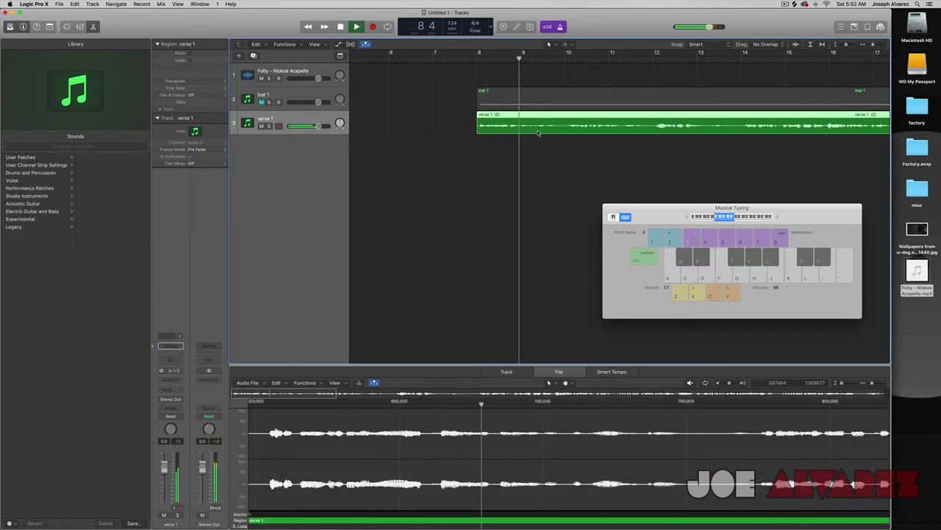
pyautogui.press('space')
pyautogui.moveTo(489, 127); pyautogui.dragTo(492, 127)
pyautogui.press('space')
pyautogui.moveTo(499, 121); pyautogui.dragTo(501, 121)
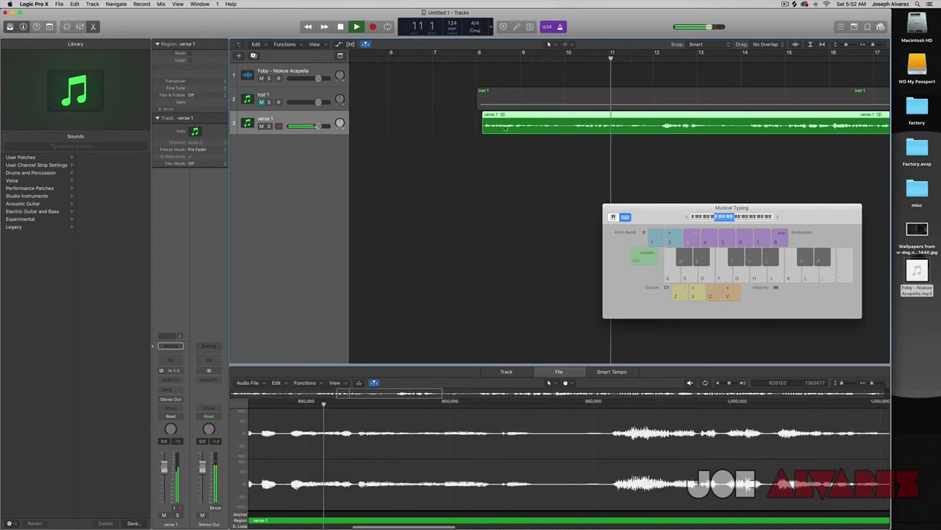
pyautogui.press('space')
pyautogui.moveTo(508, 126); pyautogui.dragTo(505, 126)
pyautogui.scroll(-5, 505, 126)
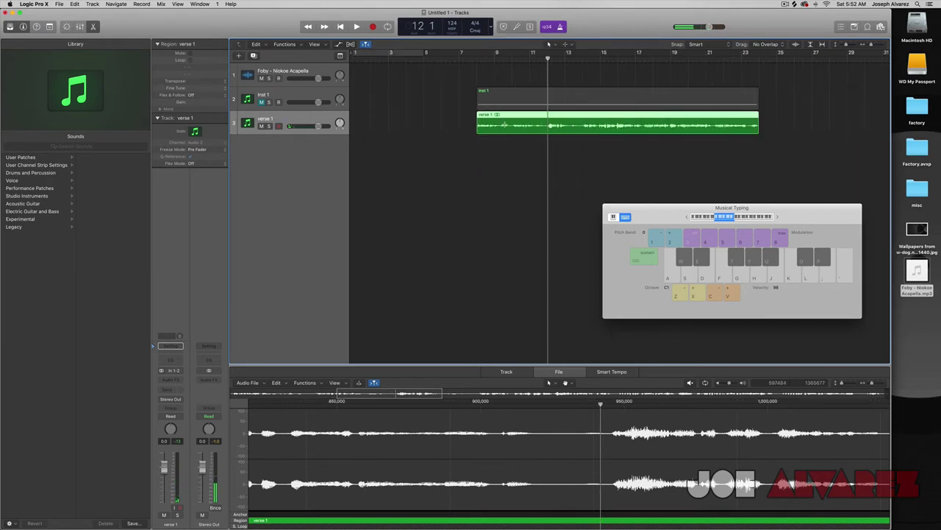
pyautogui.click(308, 94)
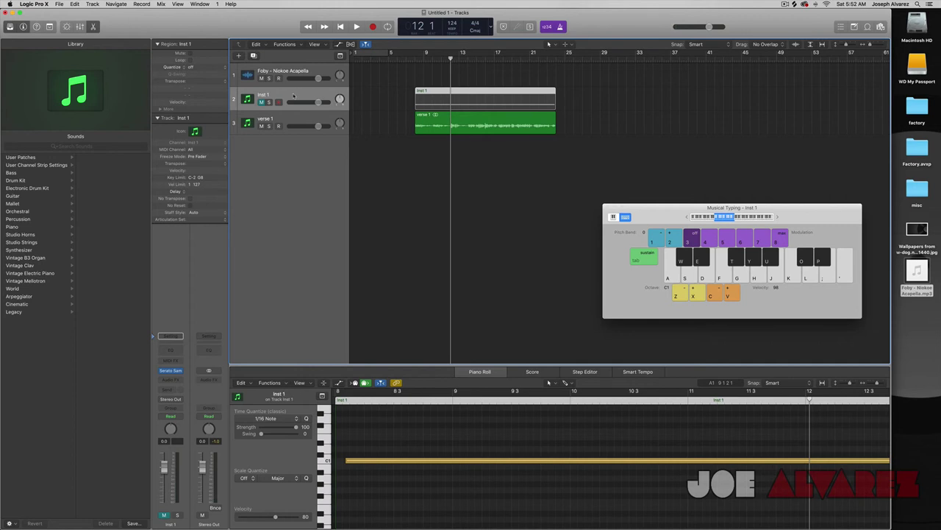
# Add a new software instrument track, Inst 2, unmute it and open its Serato Sample
pyautogui.press('super+d')
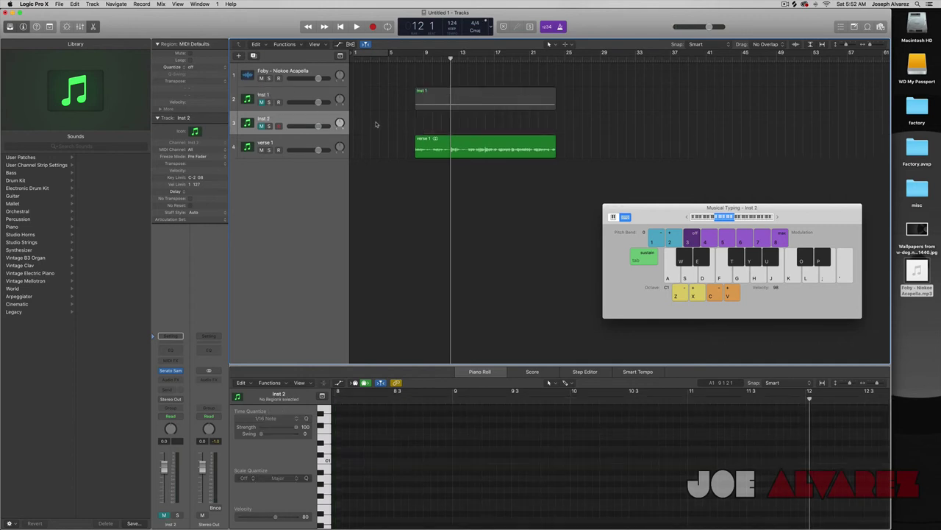
pyautogui.click(264, 126)
pyautogui.click(170, 370)
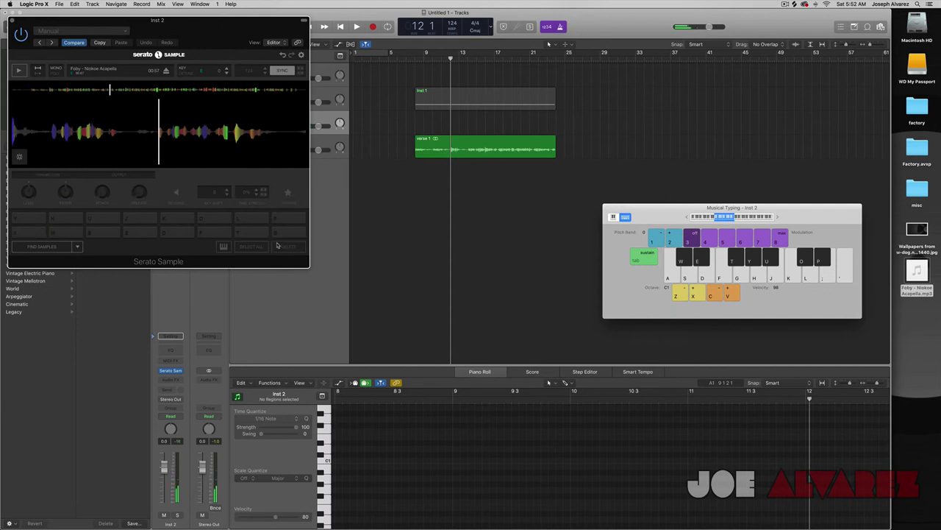
# Audition pad A and make a test recording of it on Inst 2 from bar 25
pyautogui.press('a')
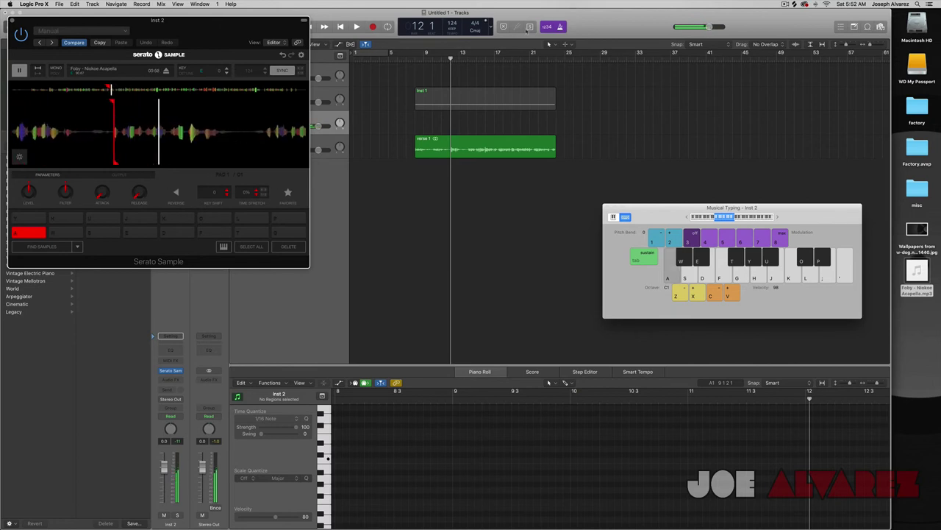
pyautogui.press('space')
pyautogui.press('space')
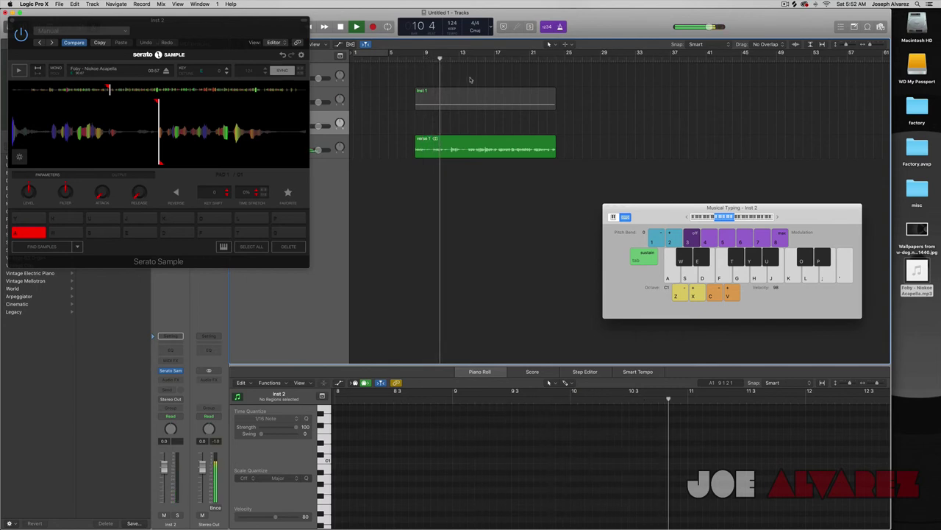
pyautogui.press('space')
pyautogui.press('a')
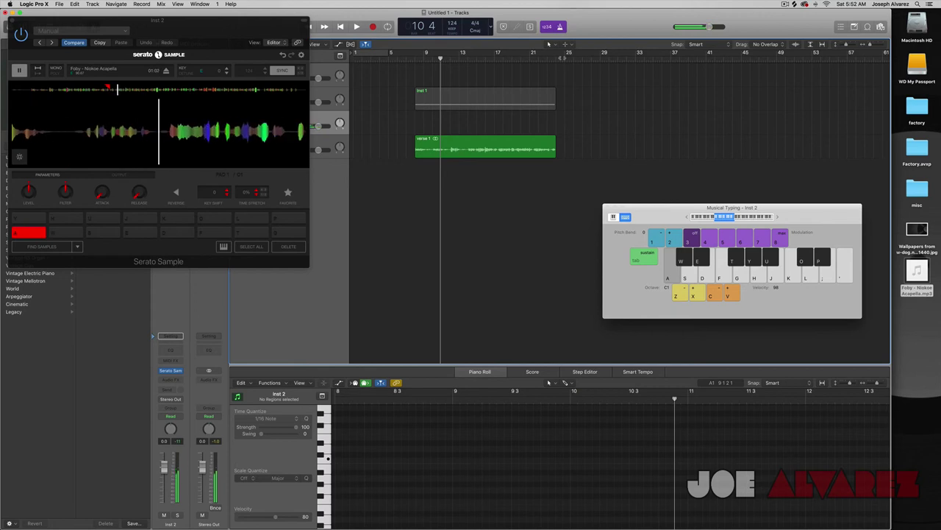
pyautogui.click(566, 56)
pyautogui.press('r')
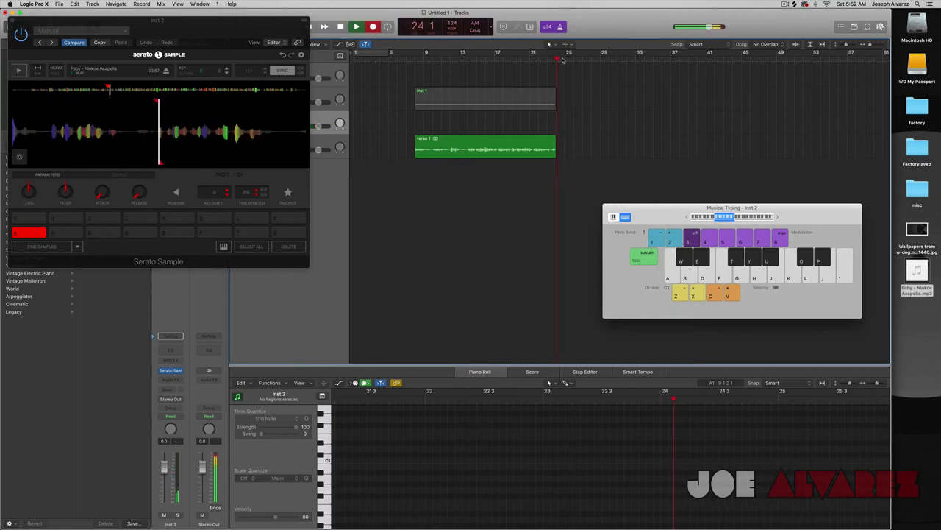
pyautogui.press('a')
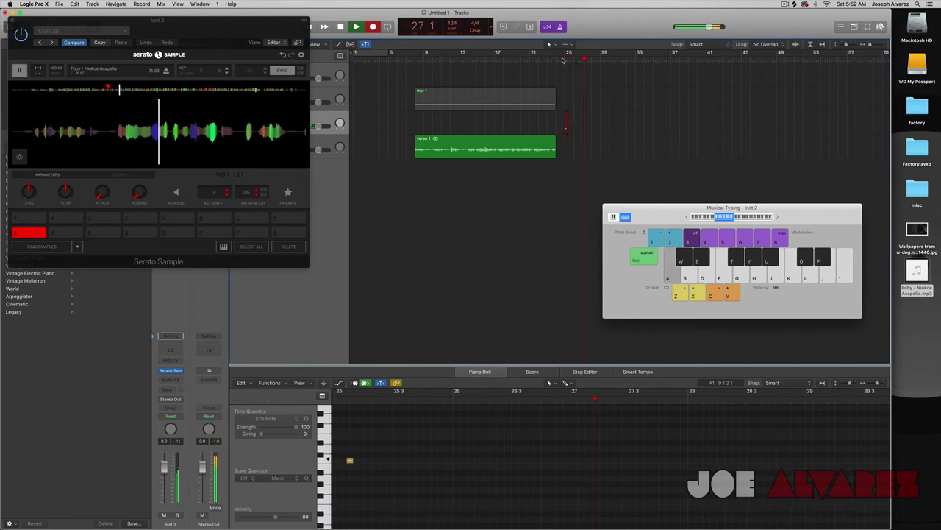
pyautogui.press('space')
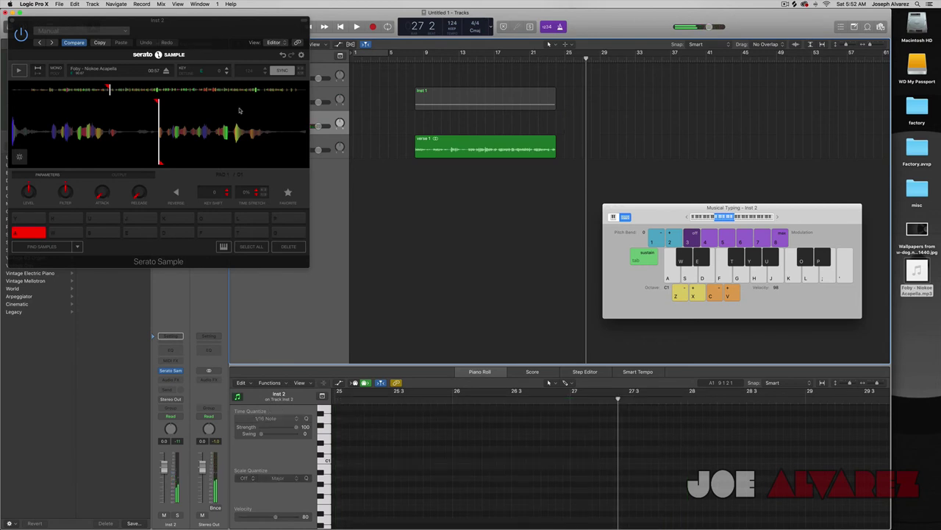
pyautogui.press('a')
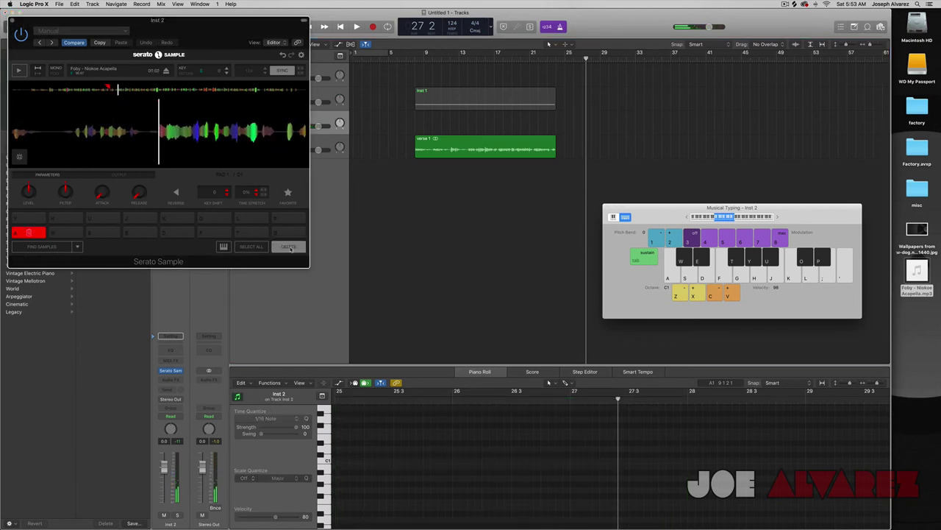
# Set a new pad A cue, then record one long held C1 note on Inst 2
pyautogui.click(26, 234)
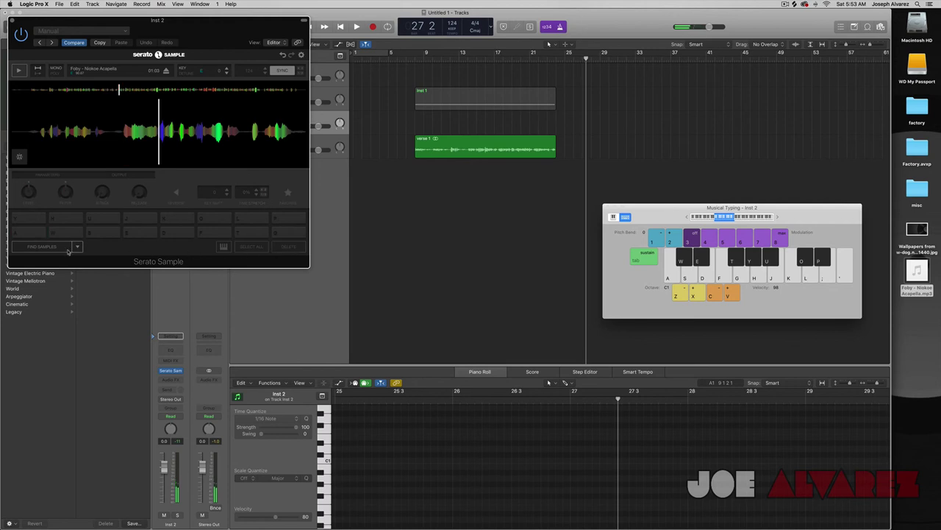
pyautogui.press('a')
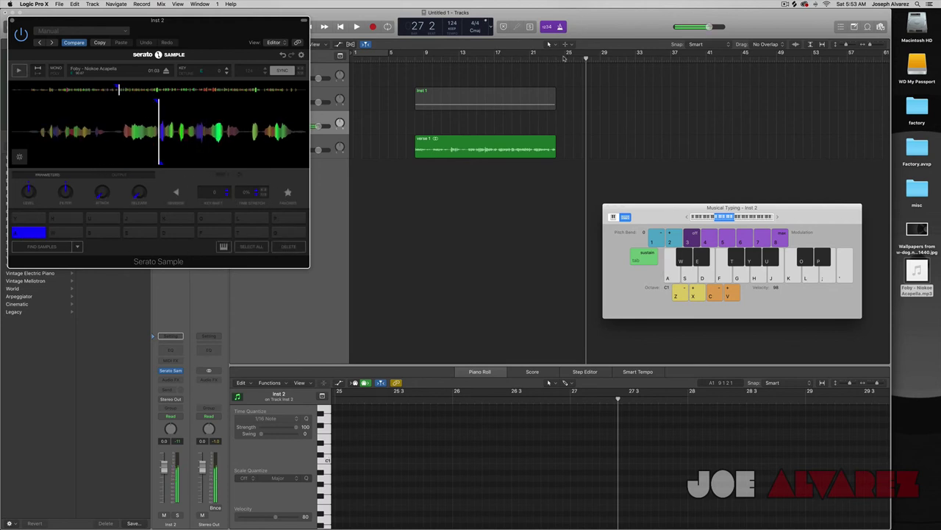
pyautogui.press('r')
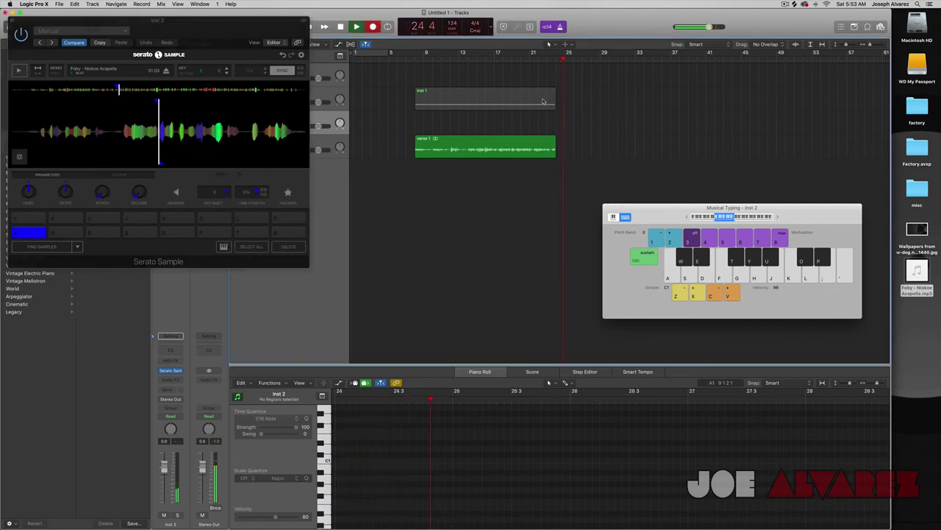
pyautogui.press('a')
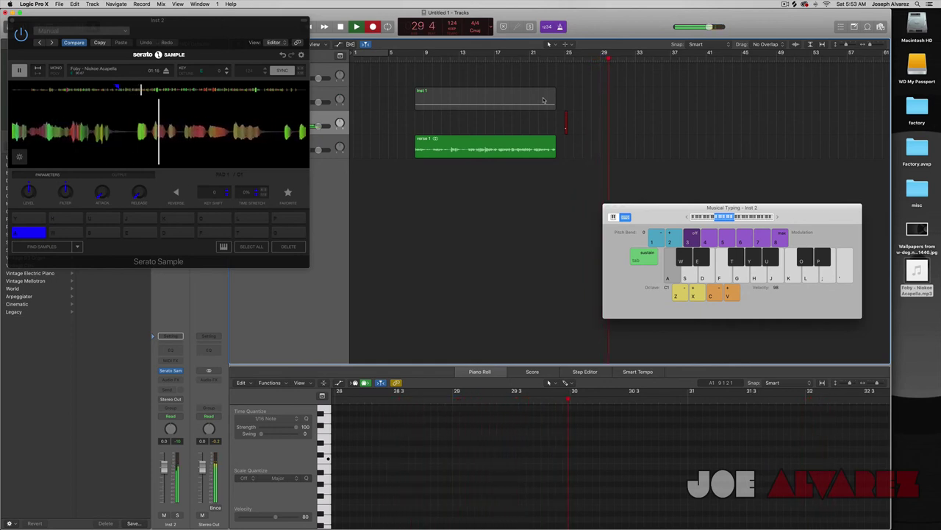
pyautogui.press('space')
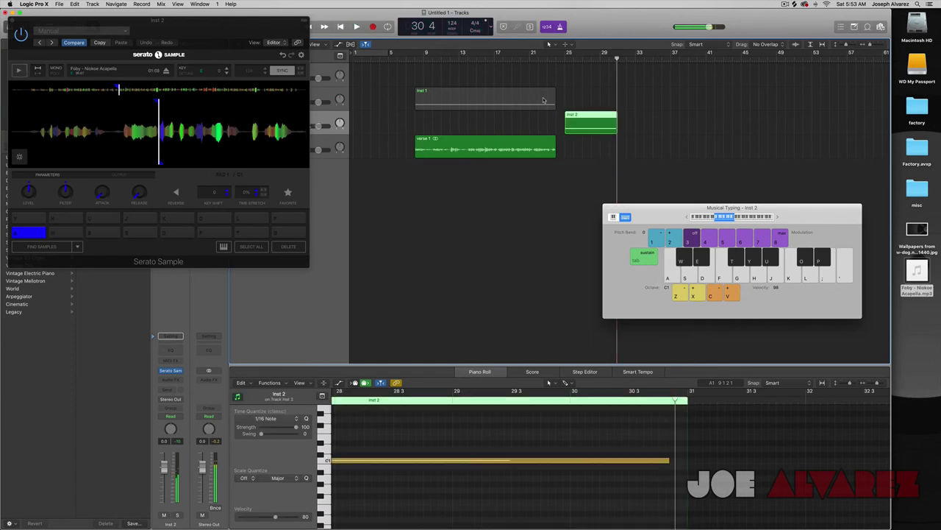
# Bounce the Inst 2 region in place under the name 'verse 2'
pyautogui.rightClick(579, 124)
pyautogui.click(617, 190)
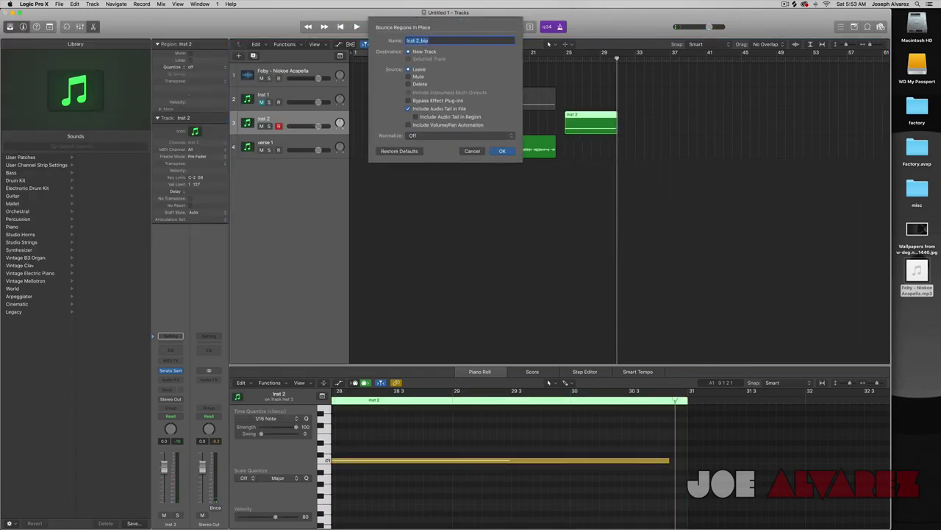
pyautogui.write('verse 1')
pyautogui.press('Return')
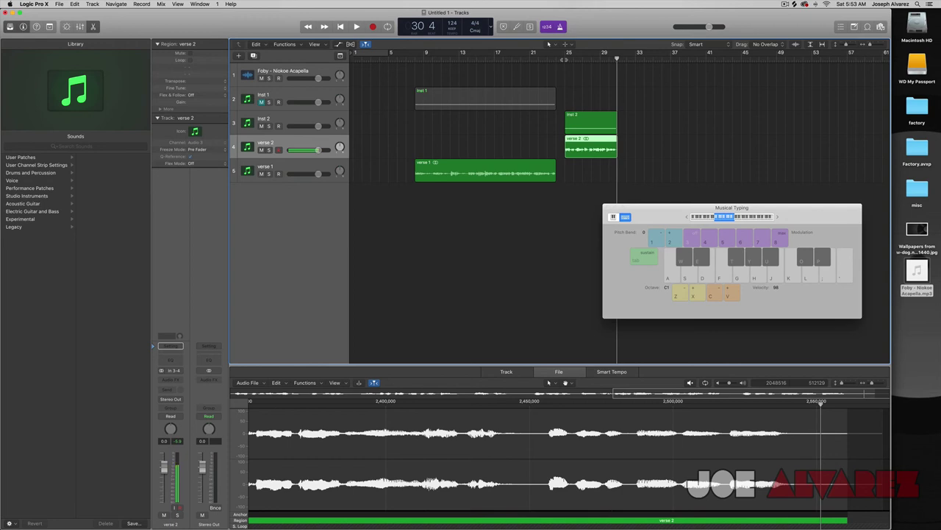
# Delete the Inst 2 MIDI region, play from bar 25 and trigger the current chop via Musical Typing
pyautogui.click(588, 115)
pyautogui.press('Delete')
pyautogui.click(567, 60)
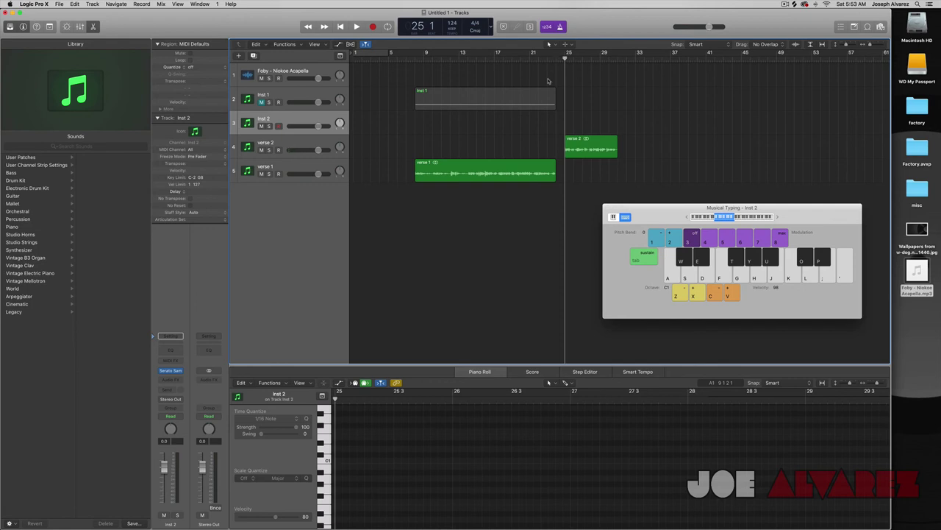
pyautogui.hscroll(1, 548, 80)
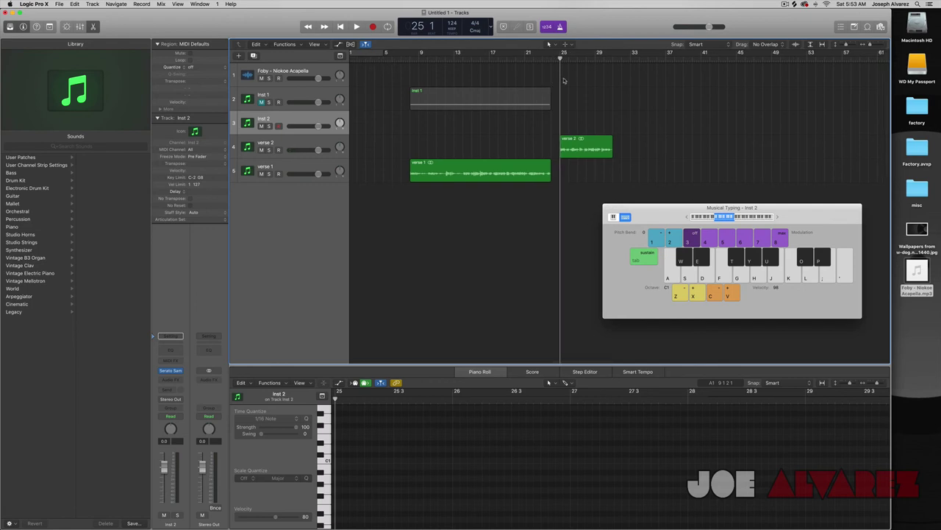
pyautogui.press('space')
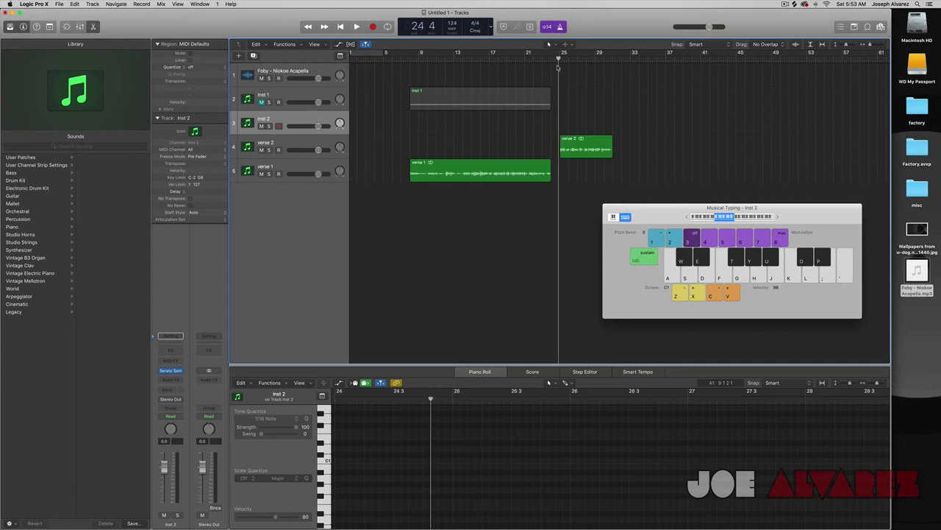
pyautogui.press('space')
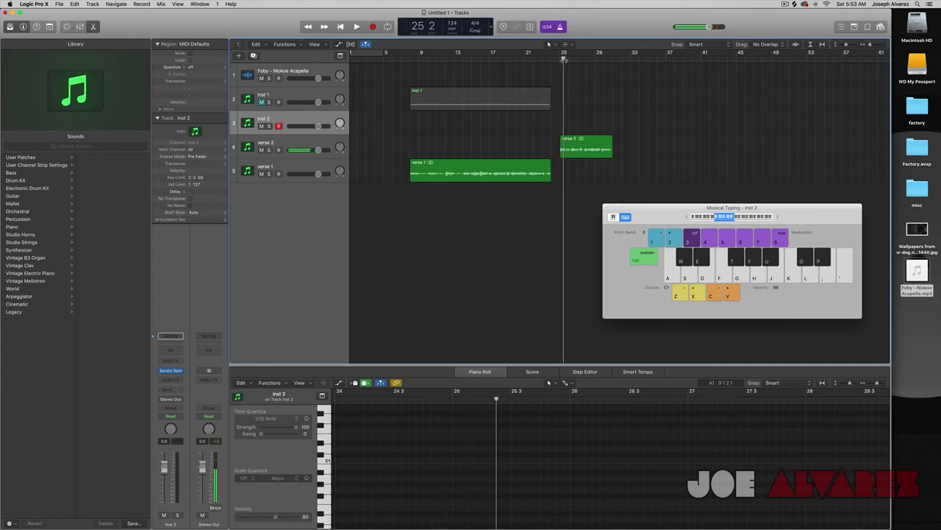
pyautogui.click(559, 59)
pyautogui.press('super+k')
pyautogui.press('super+k')
pyautogui.press('a')
pyautogui.press('a')
pyautogui.press('a')
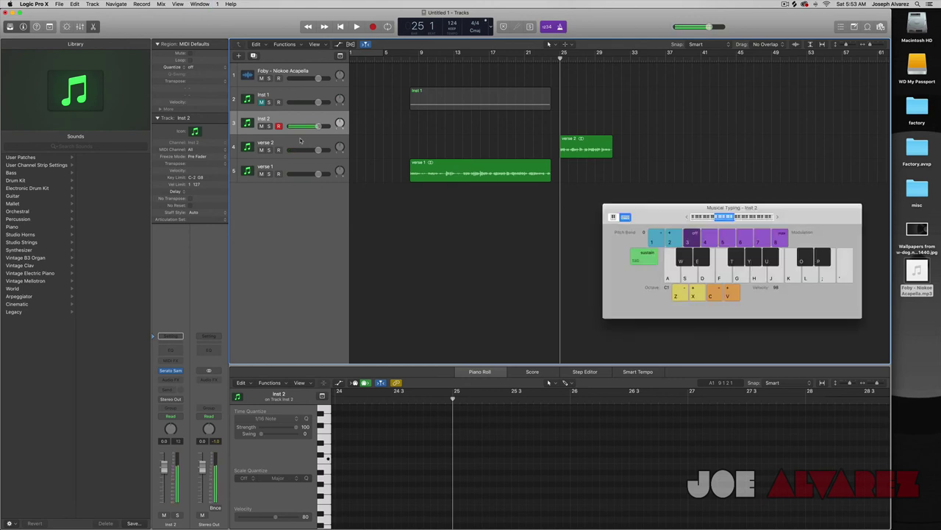
# Mark and lengthen a new pad A chop in Serato Sample, then record from bar 24
pyautogui.click(170, 370)
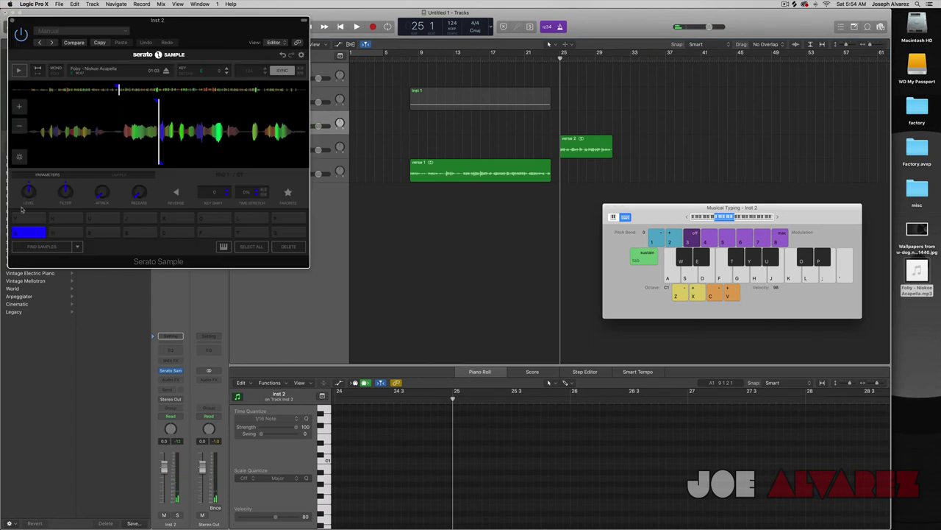
pyautogui.click(19, 108)
pyautogui.press('a')
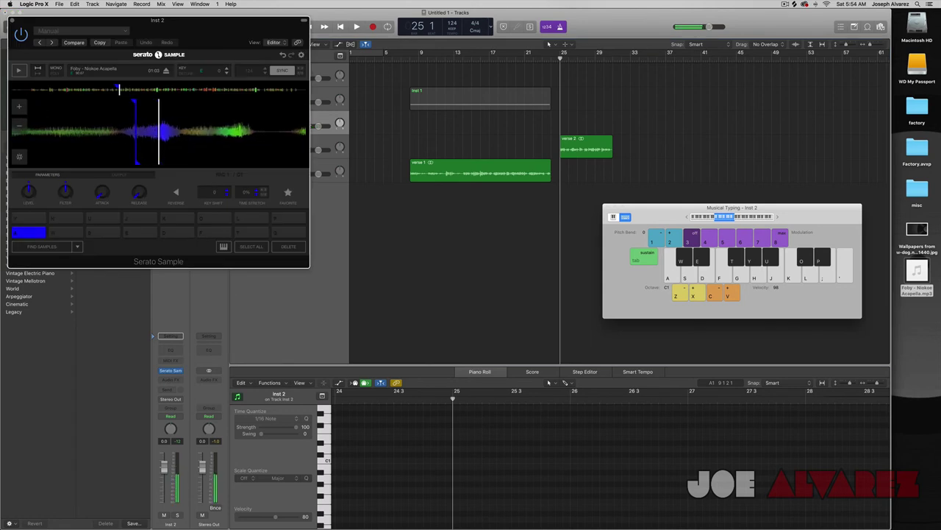
pyautogui.press('a')
pyautogui.press('a')
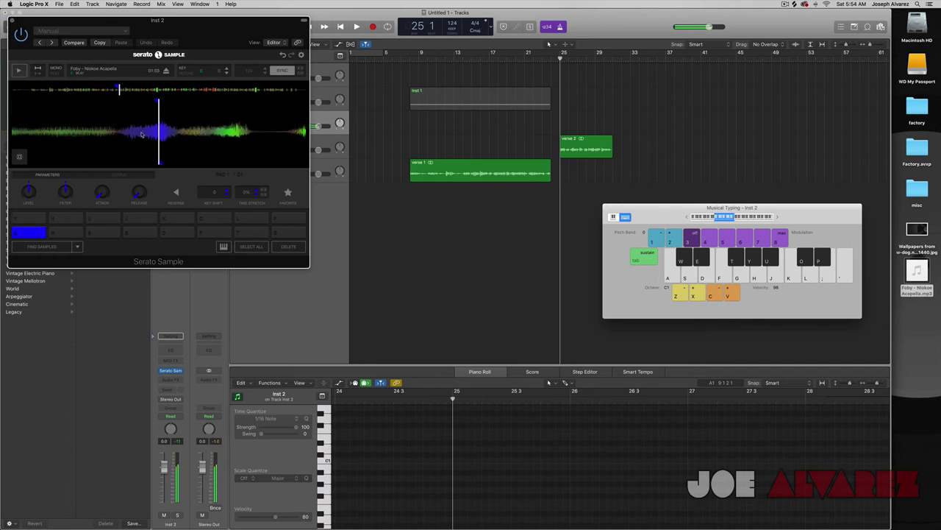
pyautogui.moveTo(161, 166); pyautogui.dragTo(225, 163)
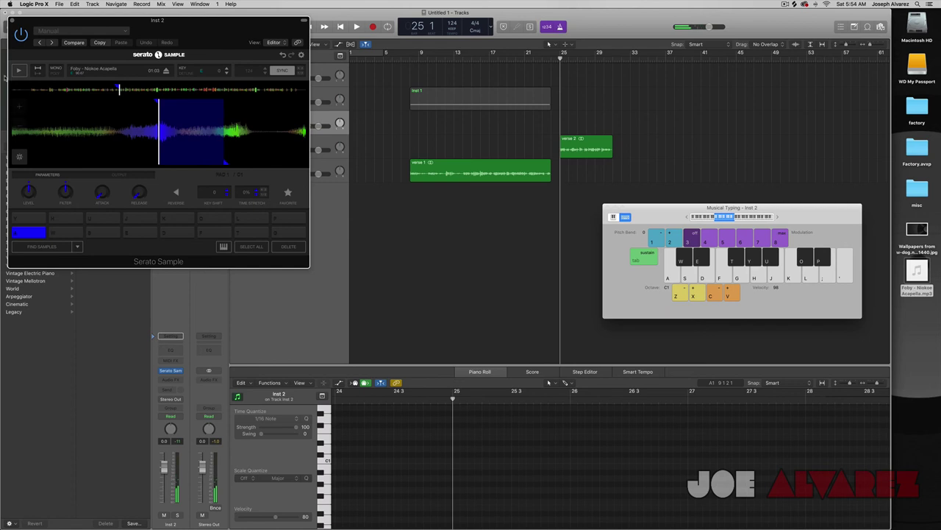
pyautogui.press('a')
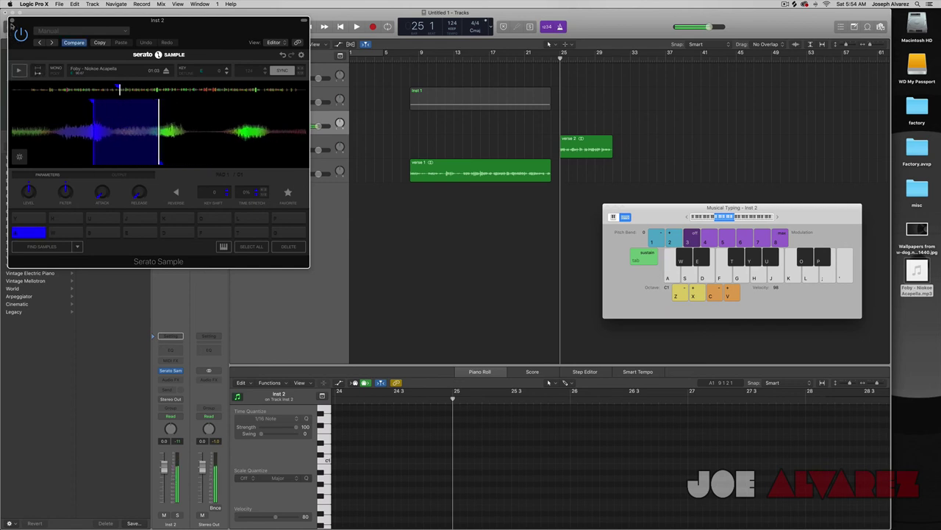
pyautogui.click(11, 21)
pyautogui.press(',')
pyautogui.press('r')
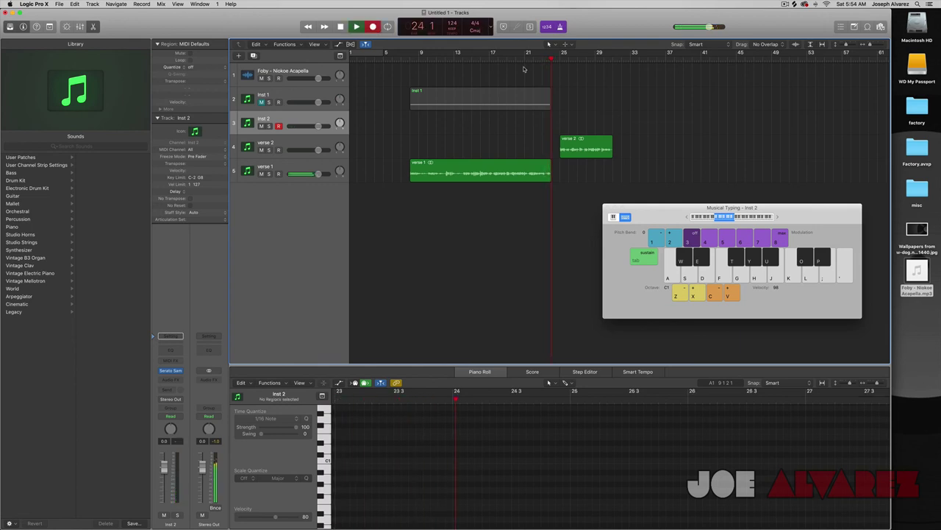
# Record four quick pad A chop notes near bar 24, then lower Inst 2 to -7.6 dB
pyautogui.press('a')
pyautogui.press('a')
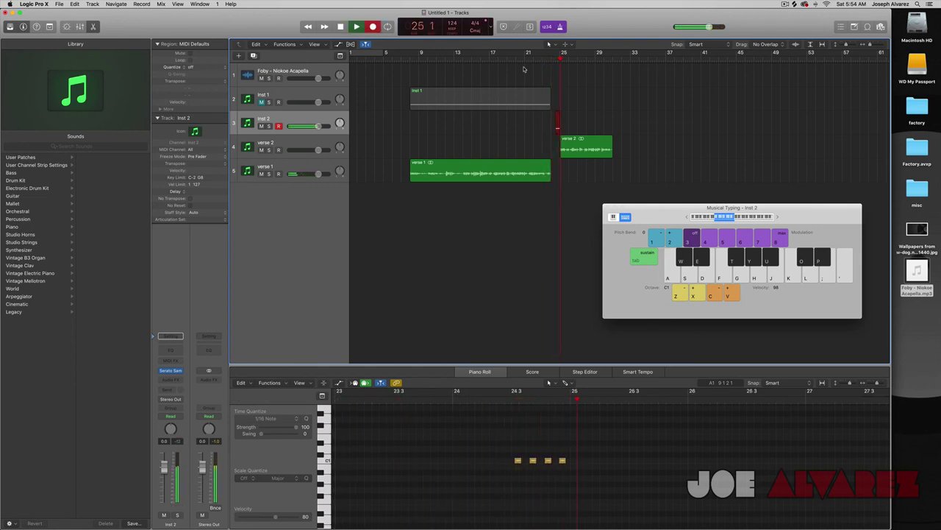
pyautogui.press('space')
pyautogui.press('space')
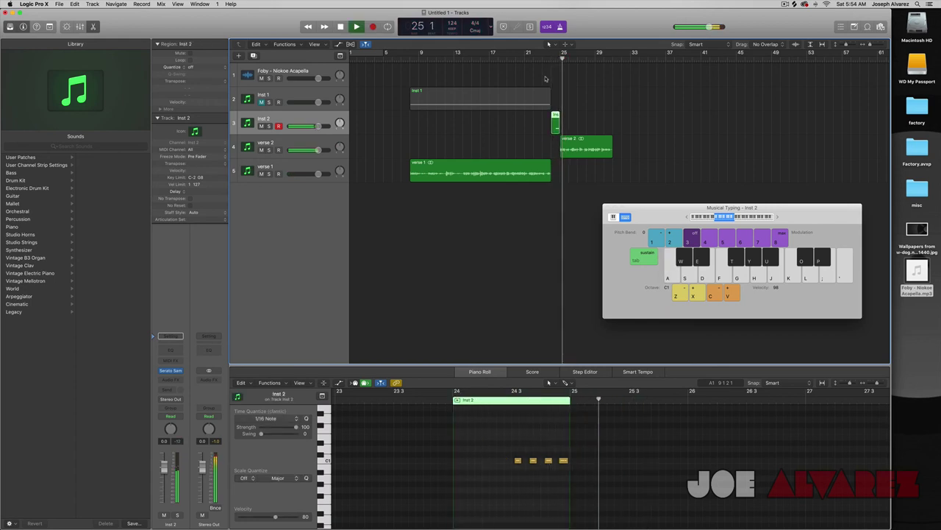
pyautogui.press('space')
pyautogui.moveTo(317, 126); pyautogui.dragTo(308, 125)
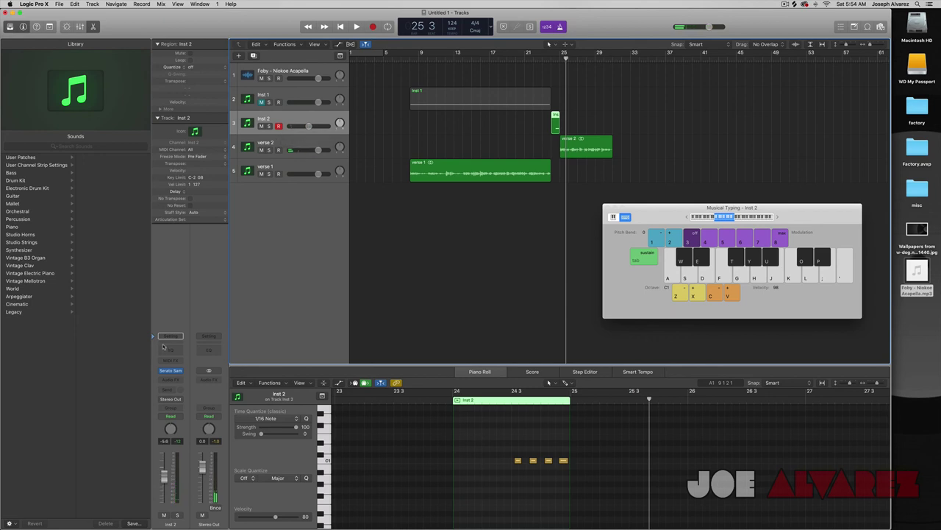
# Insert a Channel EQ on Inst 2, followed by a Stereo Delay
pyautogui.click(170, 347)
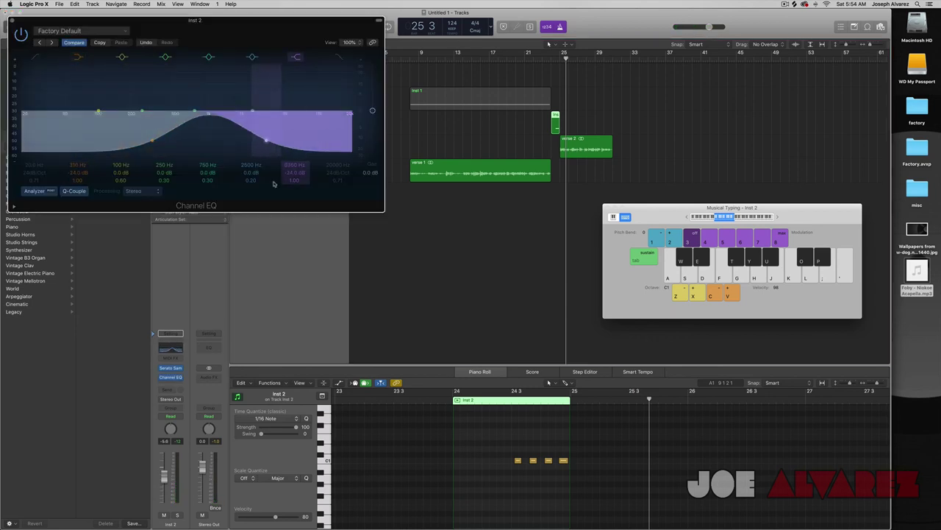
pyautogui.click(175, 385)
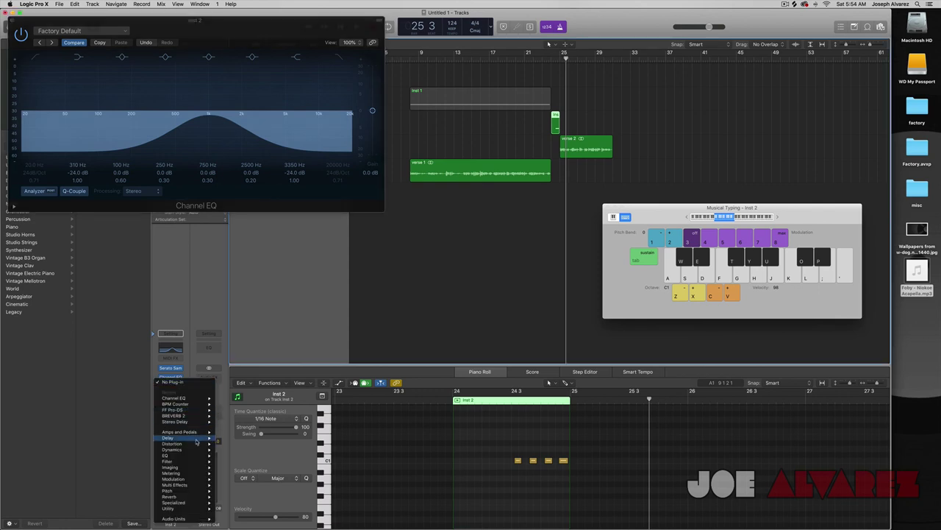
pyautogui.click(230, 423)
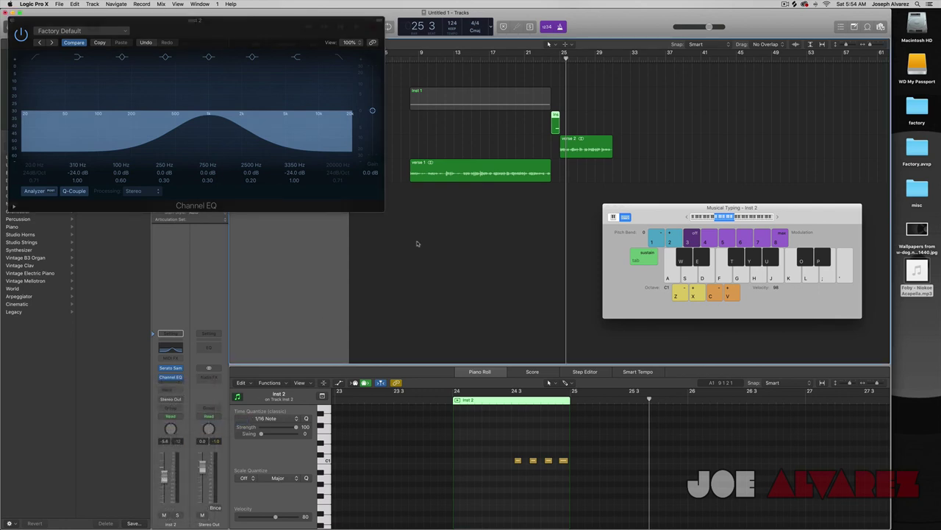
# Play from around bar 24, raise the delay's left and right Output Mix, and close both plug-in windows
pyautogui.click(551, 60)
pyautogui.press('space')
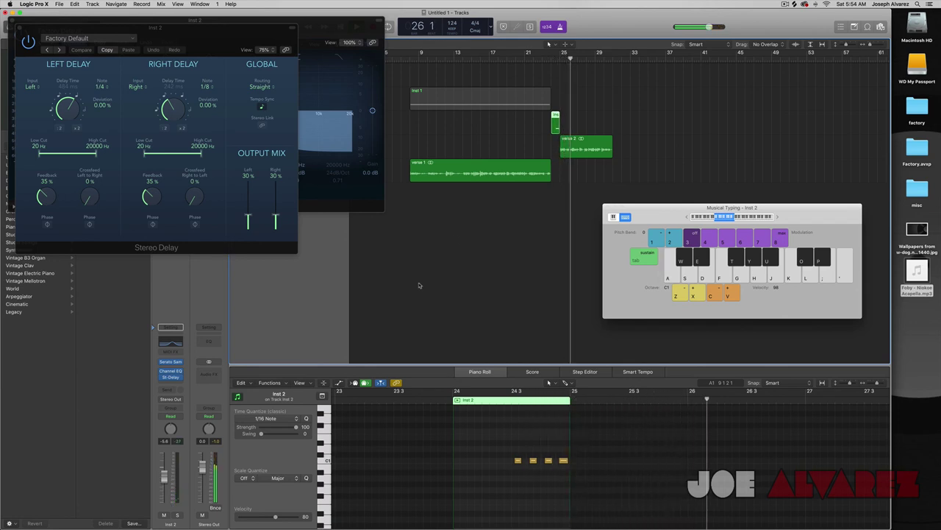
pyautogui.moveTo(248, 220); pyautogui.dragTo(276, 205)
pyautogui.click(17, 27)
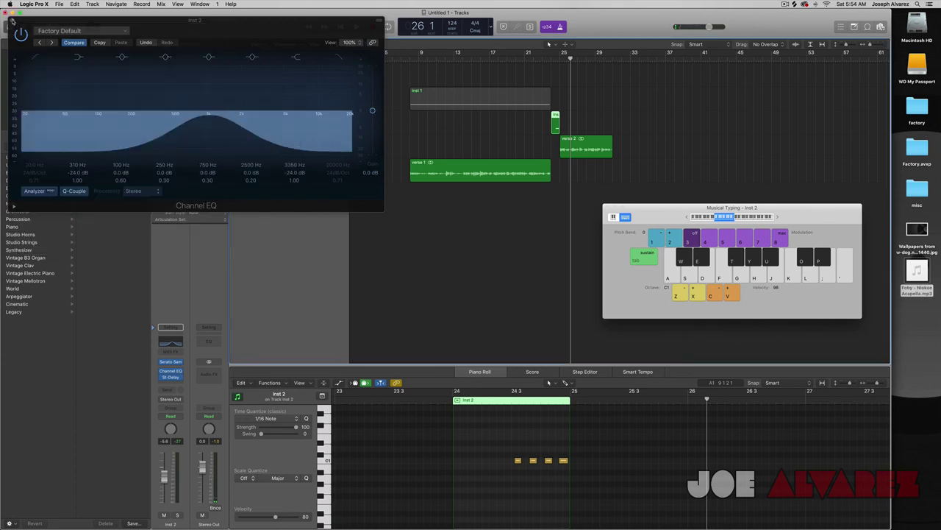
pyautogui.click(12, 20)
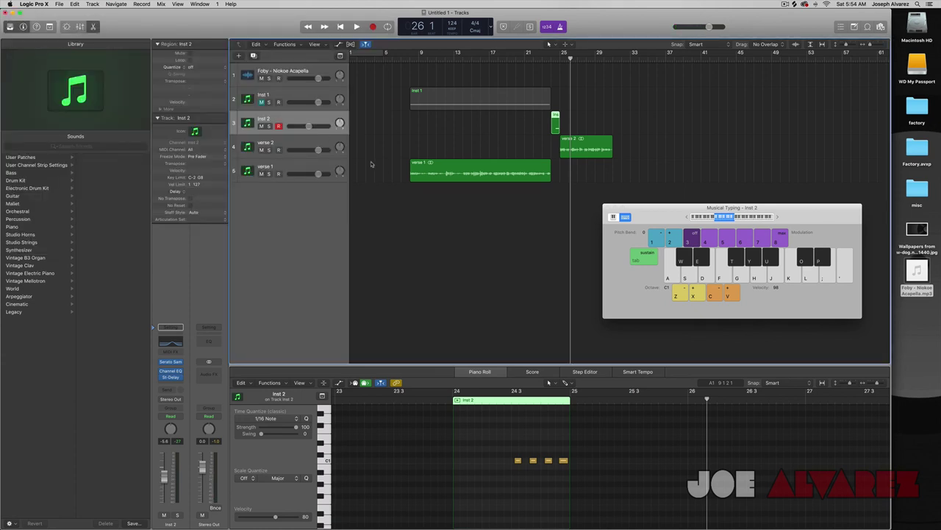